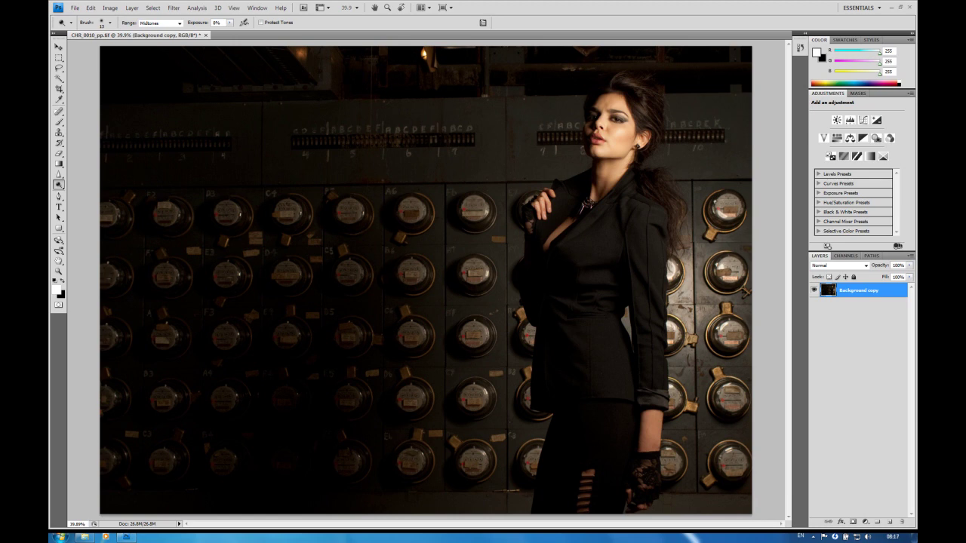
Check the toning tools and enlarge the soft brush of the Dodge tool
left_click(59, 186)
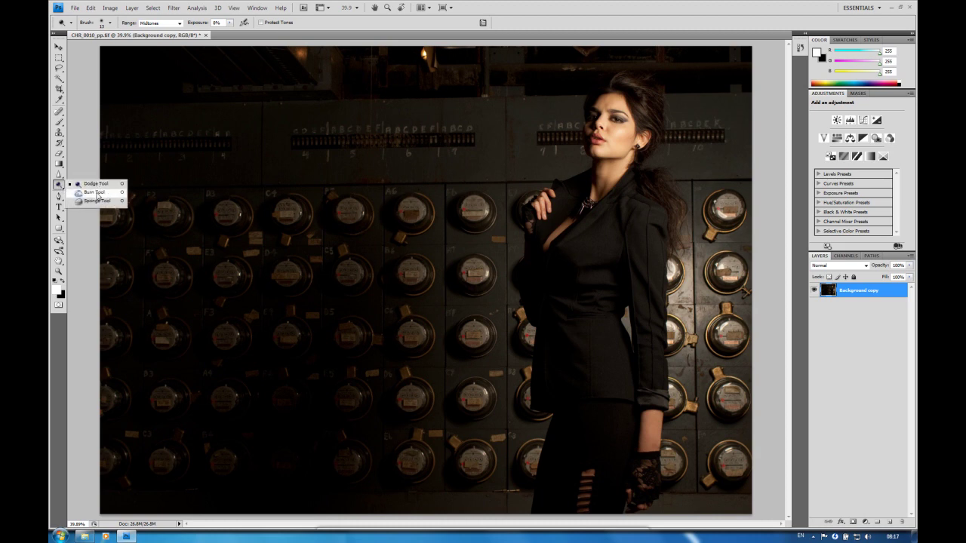
left_click(95, 193)
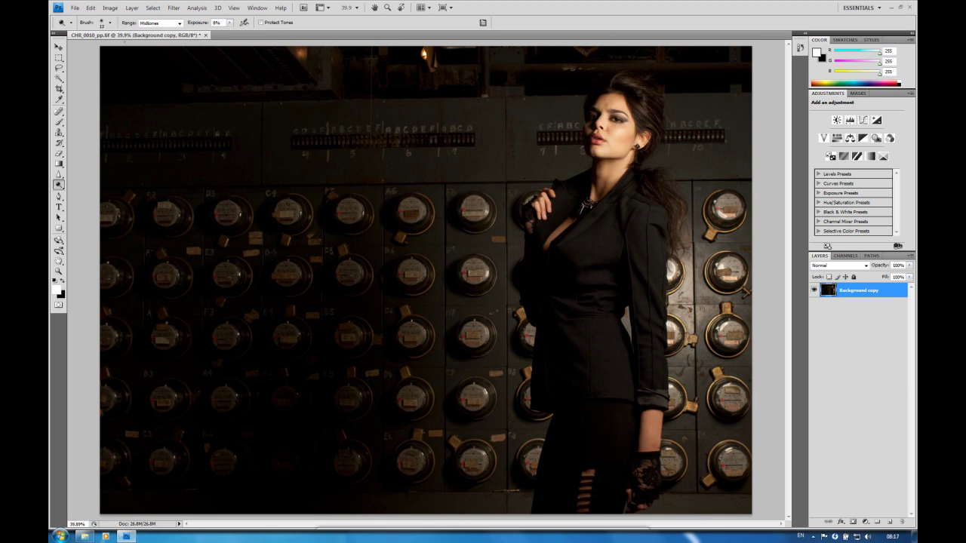
left_click(110, 24)
left_click(74, 49)
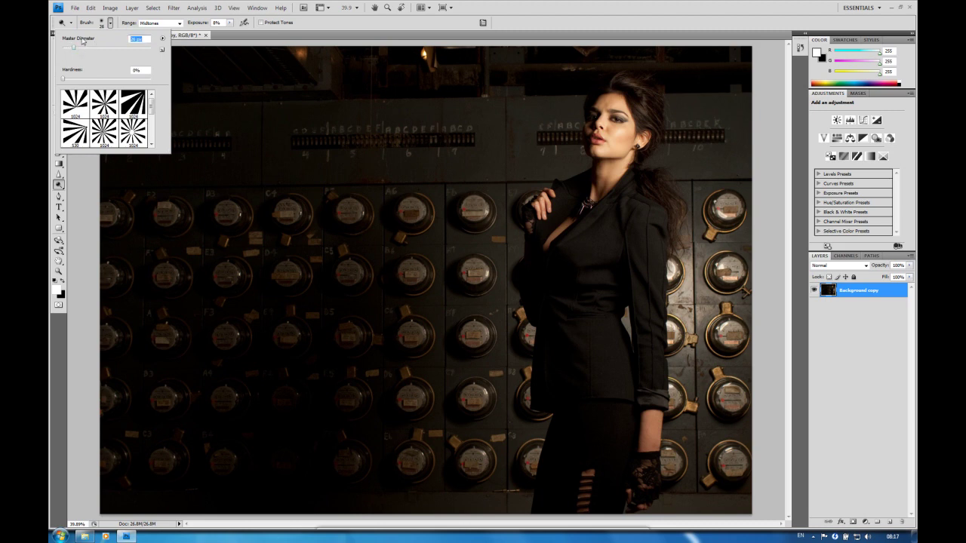
left_click(86, 48)
key("Return")
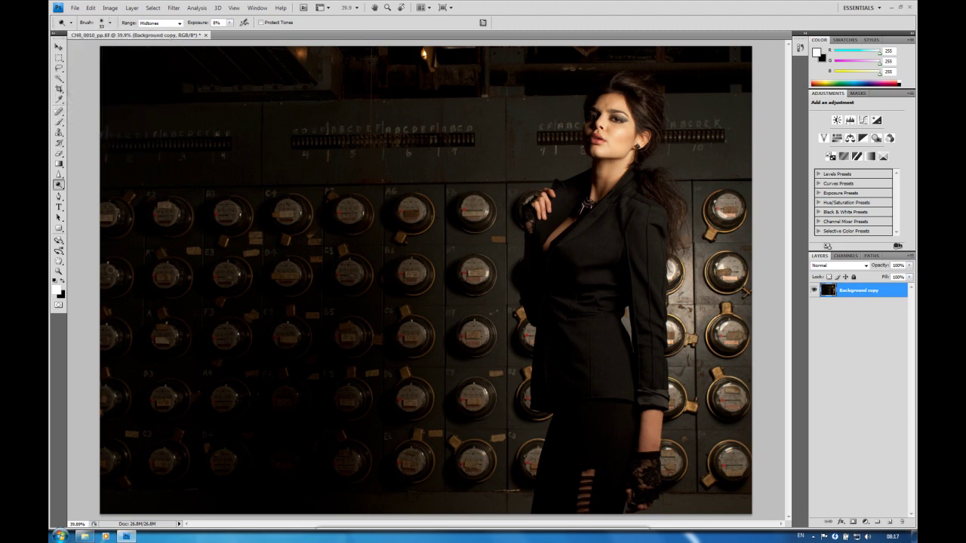
Duplicate the Background copy layer as a separate layer for the dodging work
key("z")
left_click(620, 130)
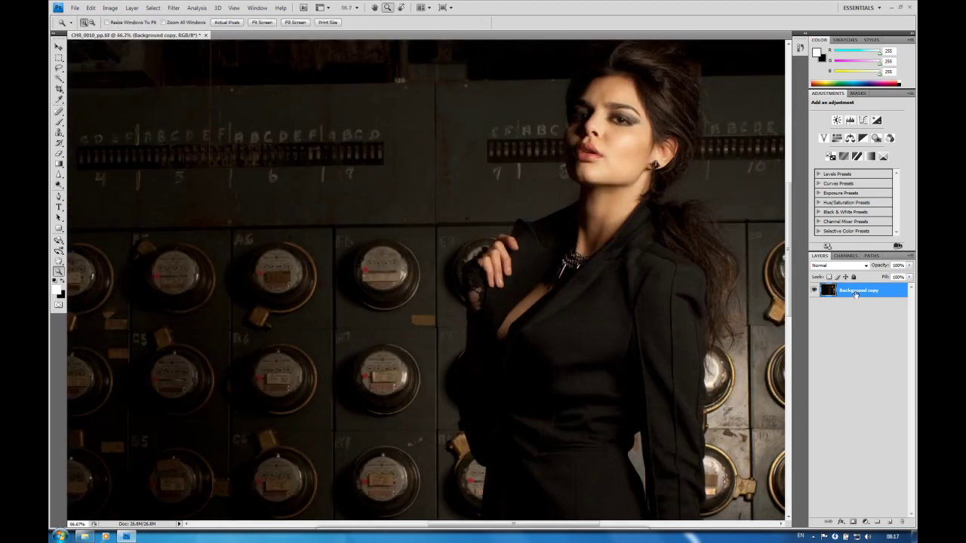
right_click(859, 291)
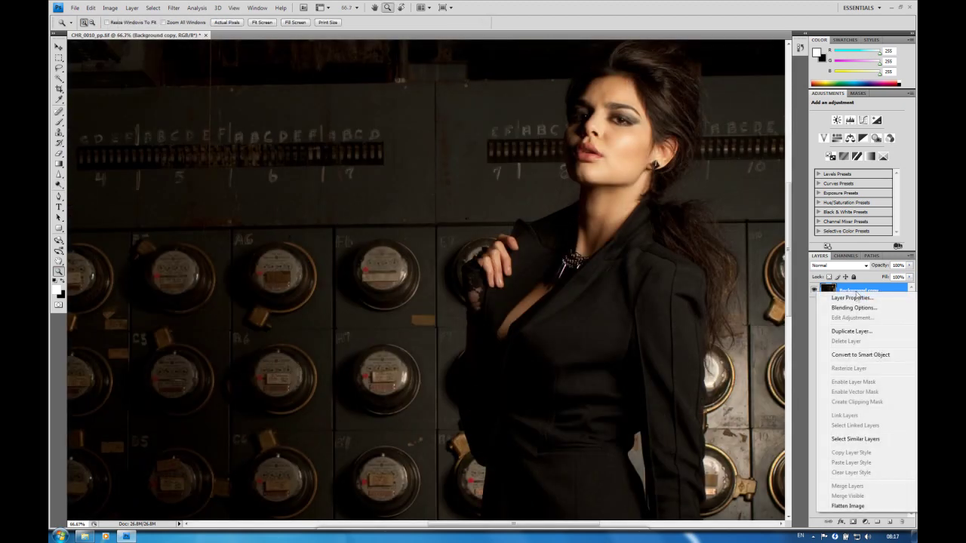
left_click(851, 331)
left_click(565, 168)
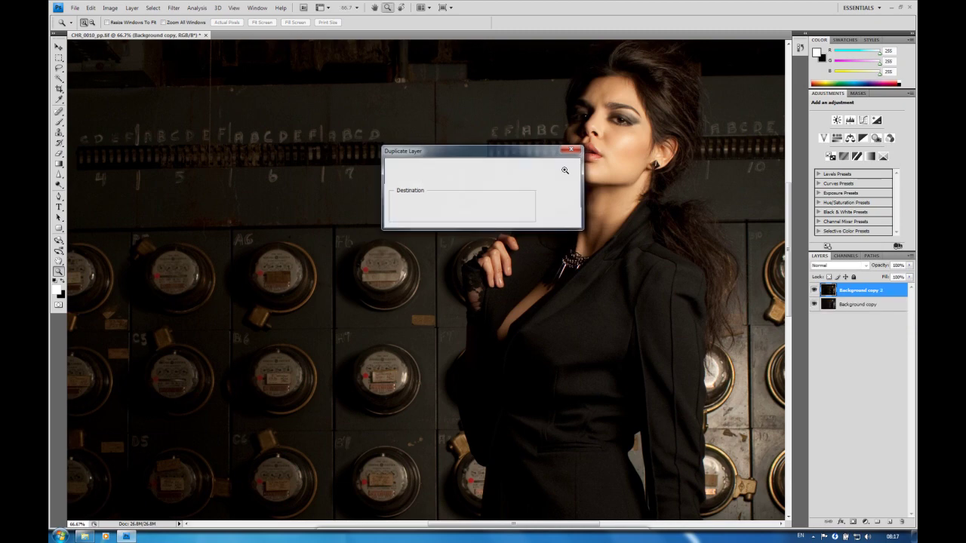
Resize the soft Dodge brush and lighten the lit cheek of the face with Midtones at 8% exposure
left_click(639, 127)
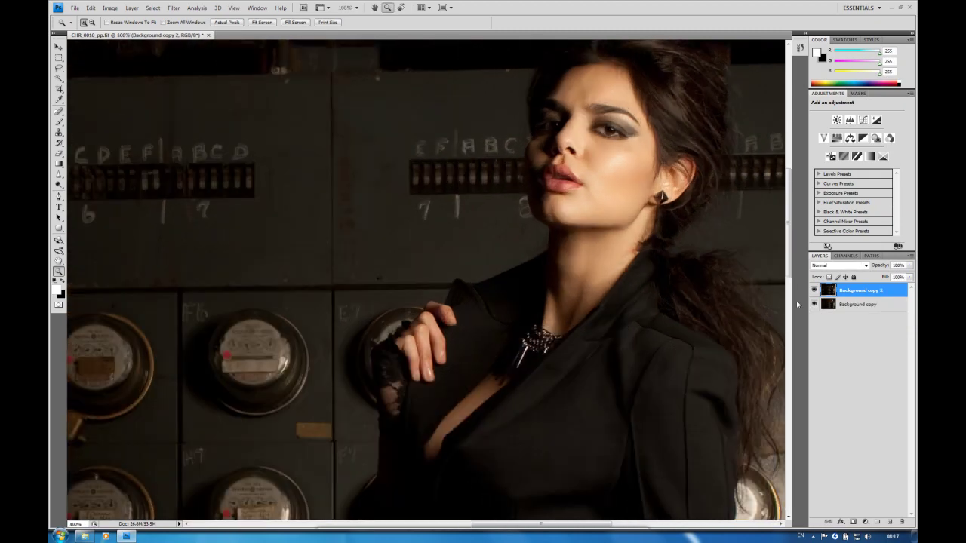
left_click_drag(789, 273, 789, 254)
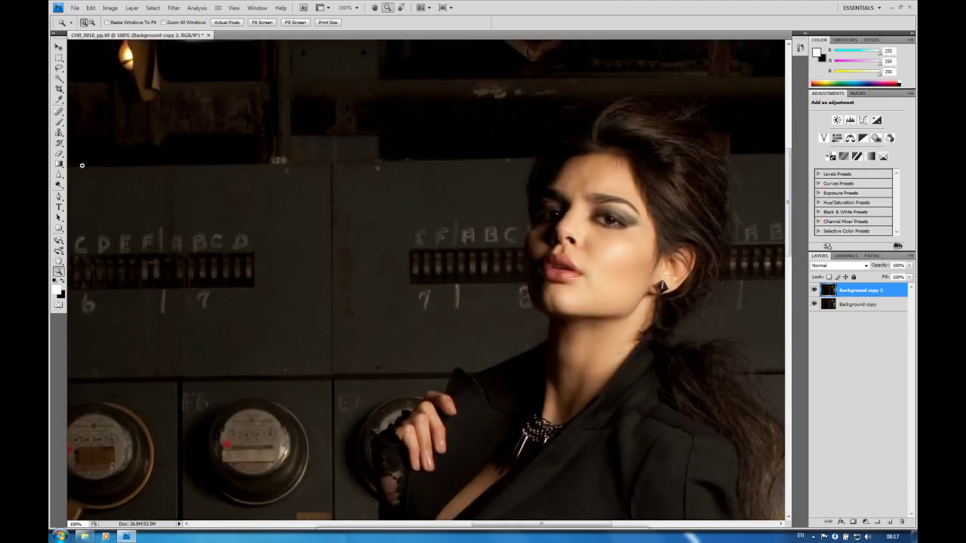
left_click(58, 184)
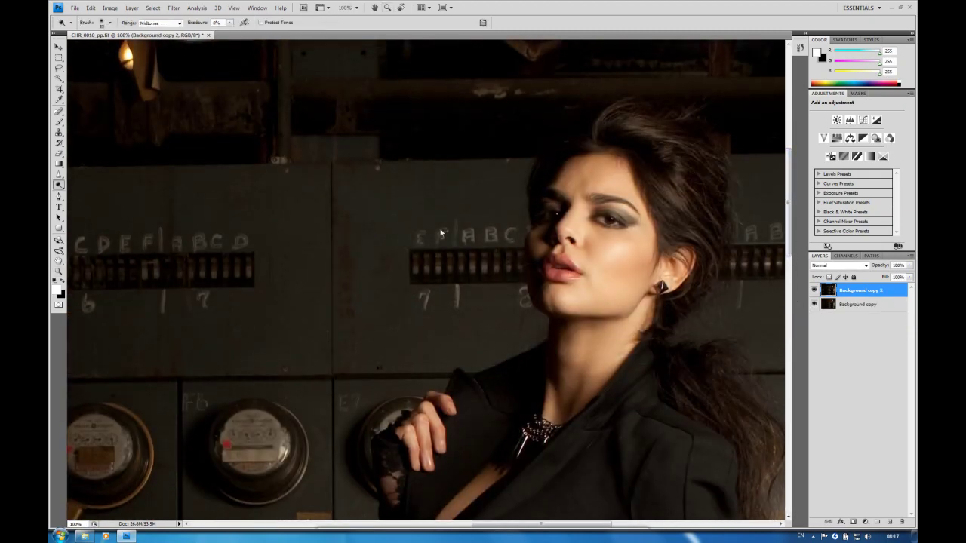
left_click(110, 23)
left_click_drag(78, 48, 82, 48)
left_click(328, 35)
mouse_move(609, 257)
left_mouse_down()
mouse_move(636, 242)
mouse_move(626, 261)
mouse_move(612, 254)
mouse_move(649, 258)
mouse_move(640, 266)
mouse_move(613, 255)
mouse_move(651, 238)
mouse_move(591, 261)
mouse_move(642, 247)
mouse_move(615, 278)
mouse_move(590, 266)
mouse_move(585, 299)
mouse_move(565, 300)
mouse_move(638, 303)
mouse_move(572, 298)
mouse_move(596, 298)
mouse_move(602, 282)
mouse_move(570, 222)
mouse_move(581, 196)
mouse_move(565, 225)
mouse_move(583, 181)
mouse_move(569, 224)
mouse_move(581, 234)
mouse_move(581, 183)
mouse_move(587, 266)
left_mouse_up()
Shrink the Dodge brush to 9 px and lighten the lips and the area just under the nose
left_click(59, 273)
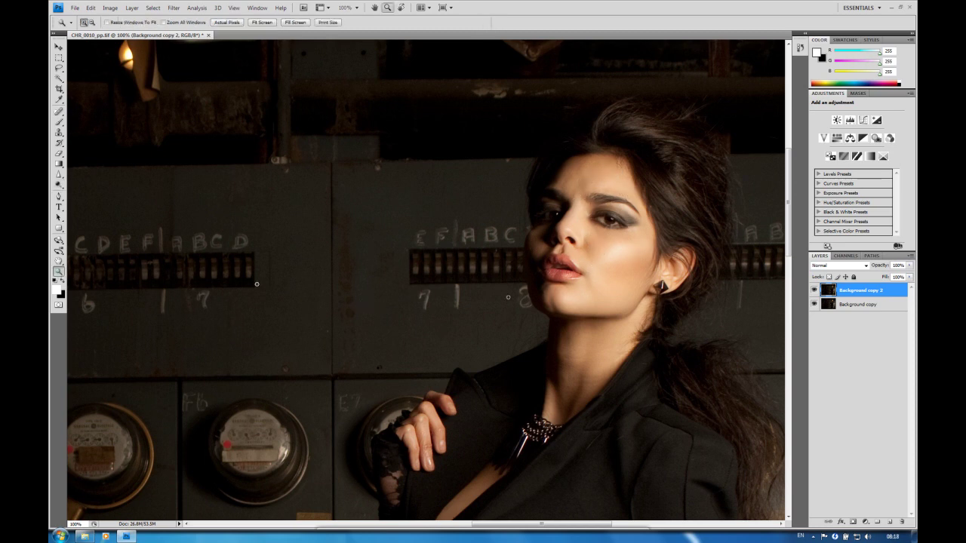
left_click(558, 271)
left_click(558, 271)
left_click(59, 184)
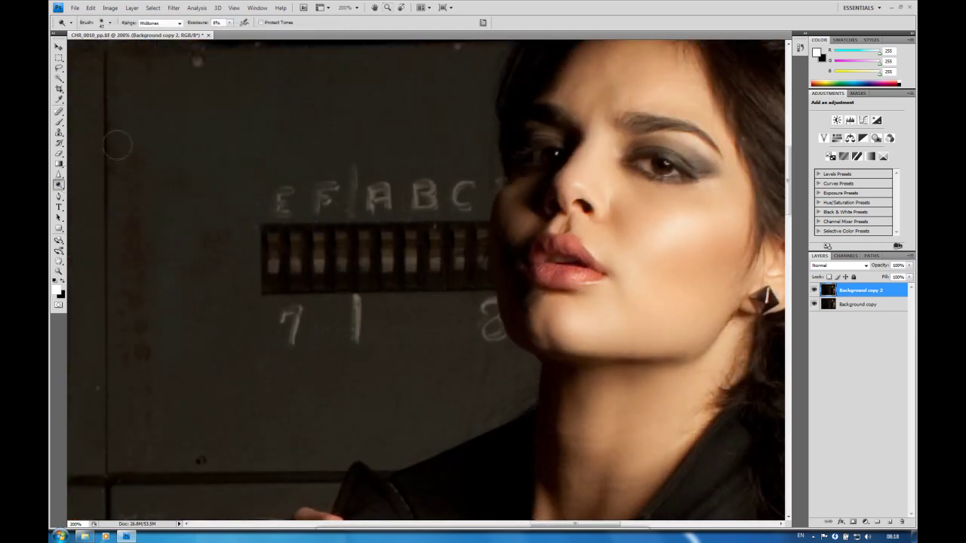
left_click(109, 23)
left_click(69, 48)
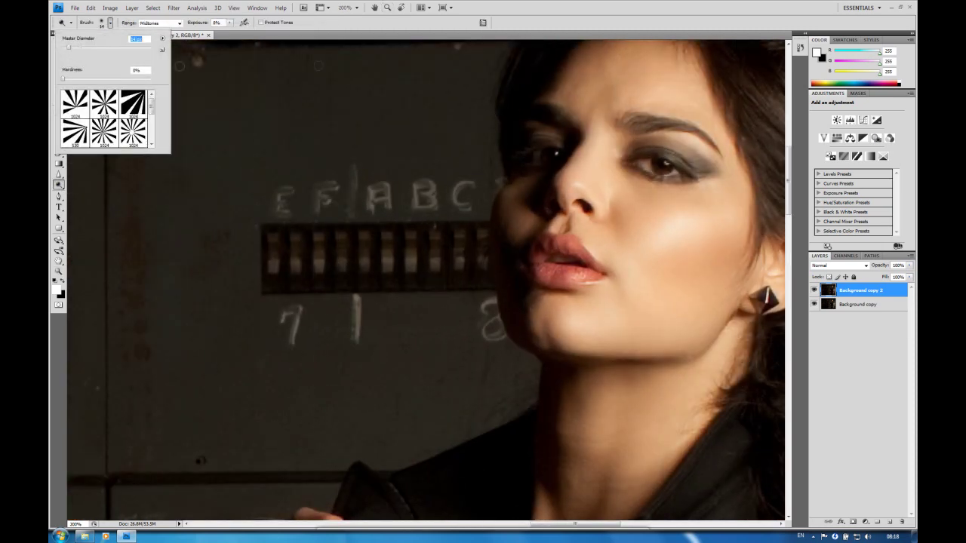
left_click_drag(68, 48, 65, 47)
left_click(310, 30)
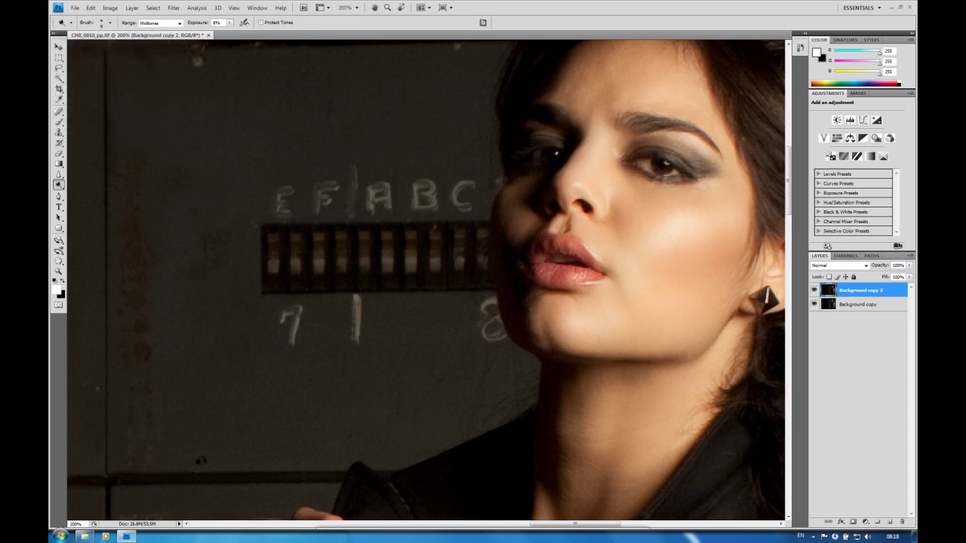
mouse_move(586, 277)
left_mouse_down()
mouse_move(541, 279)
mouse_move(592, 275)
mouse_move(584, 252)
left_mouse_up()
left_click_drag(577, 216, 574, 218)
Reduce the Dodge brush to 6 px for fine details on the face
mouse_move(613, 528)
left_click(110, 22)
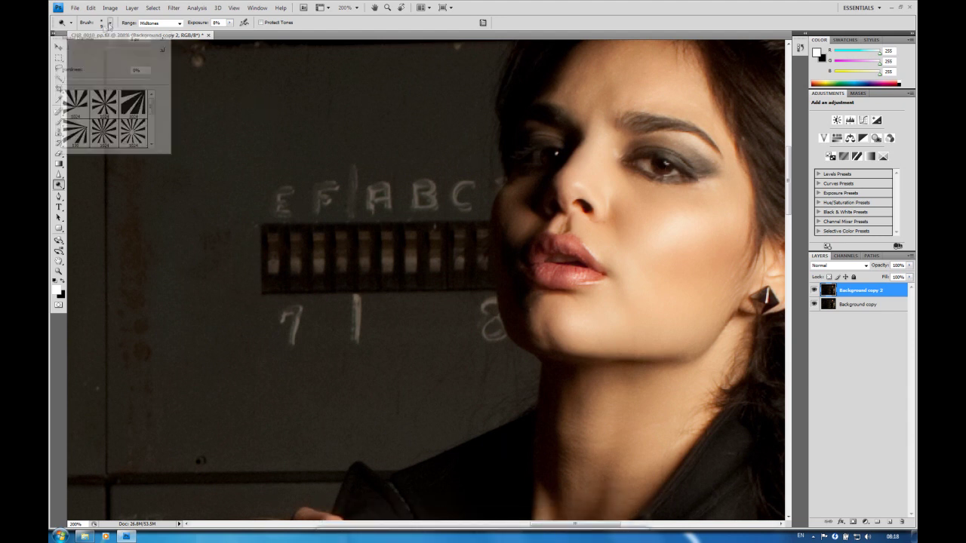
left_click_drag(74, 48, 66, 50)
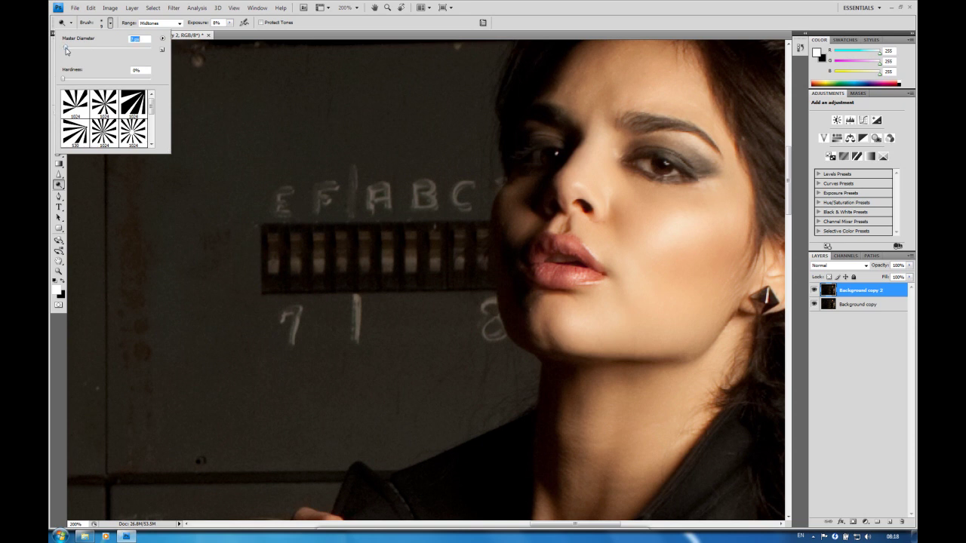
left_click(360, 24)
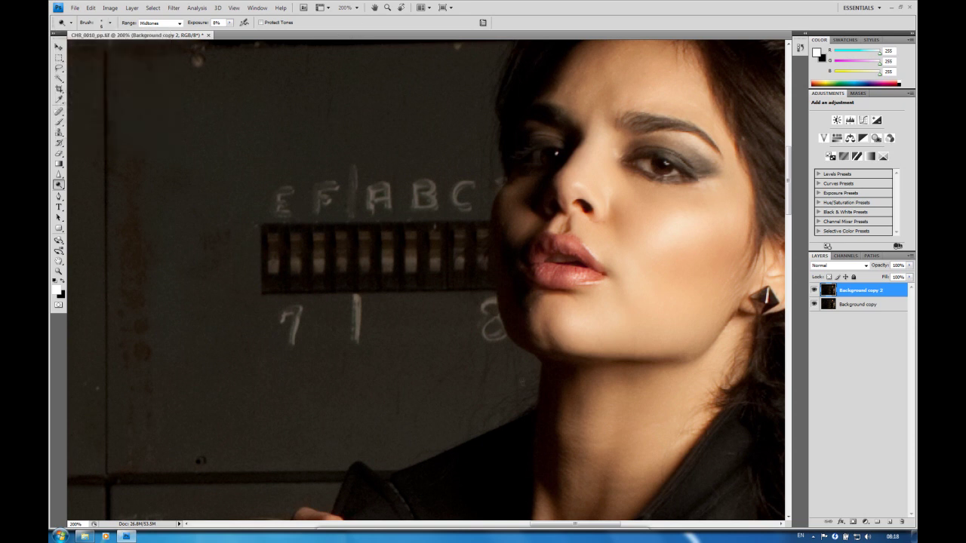
Set the Dodge brush to 8 px for further detail work on the face
left_click(677, 524)
left_click_drag(677, 524, 609, 524)
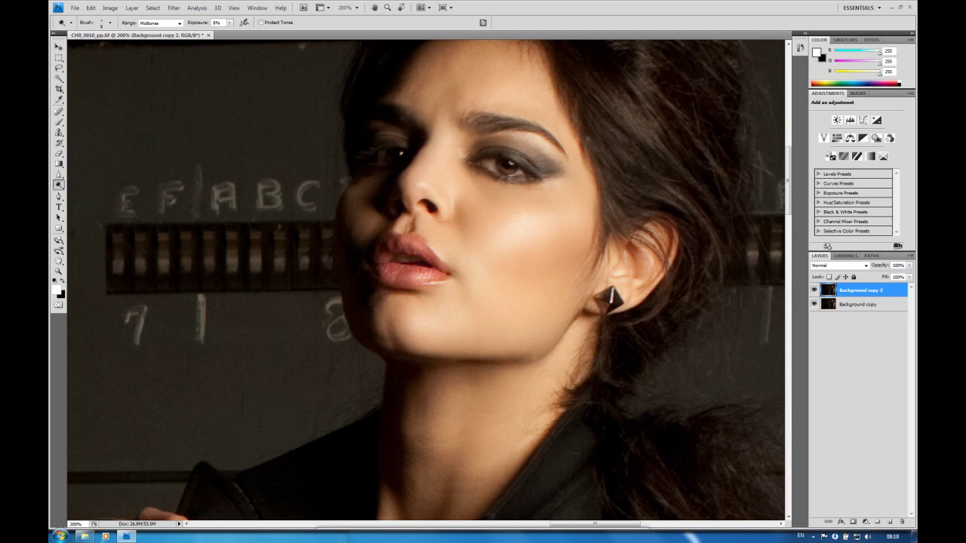
left_click(110, 23)
left_click_drag(66, 48, 67, 48)
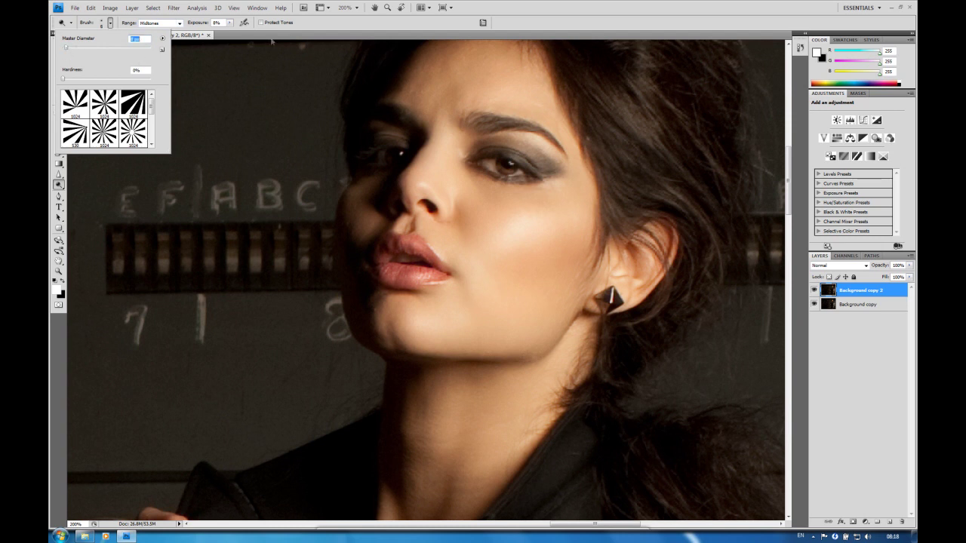
left_click(339, 42)
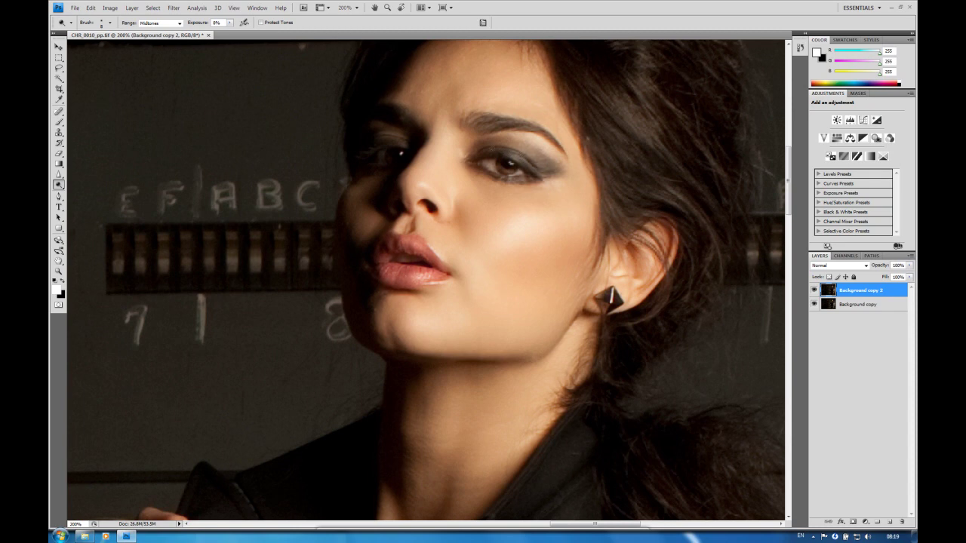
Enlarge the Dodge brush to 29 px and lighten the highlights along the neck
scroll(551, 160, "up", 1)
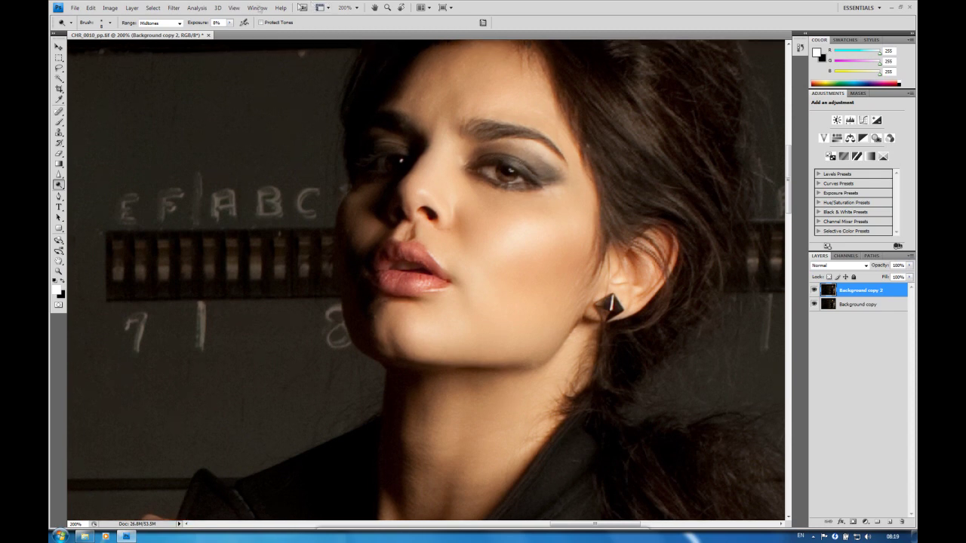
left_click(234, 8)
left_click(270, 82)
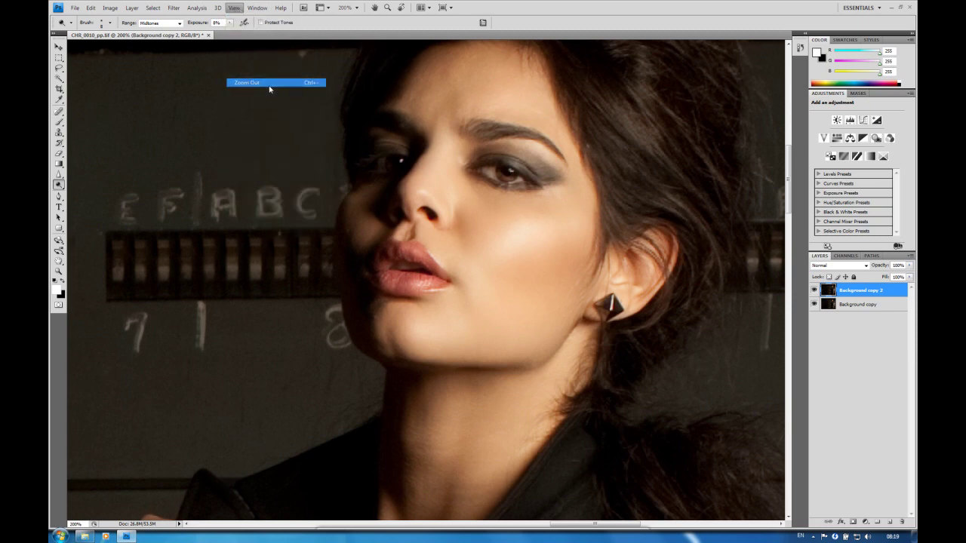
scroll(425, 280, "down", 5)
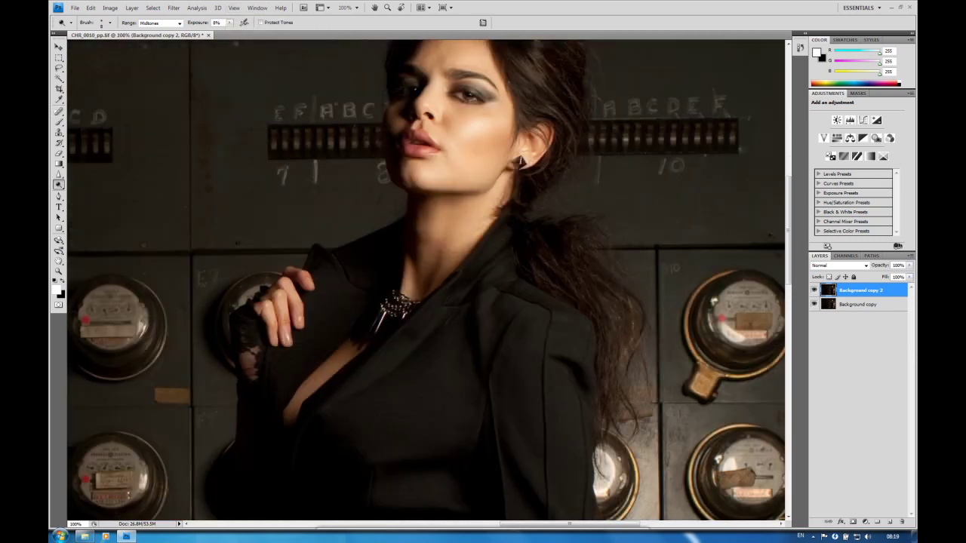
left_click(110, 23)
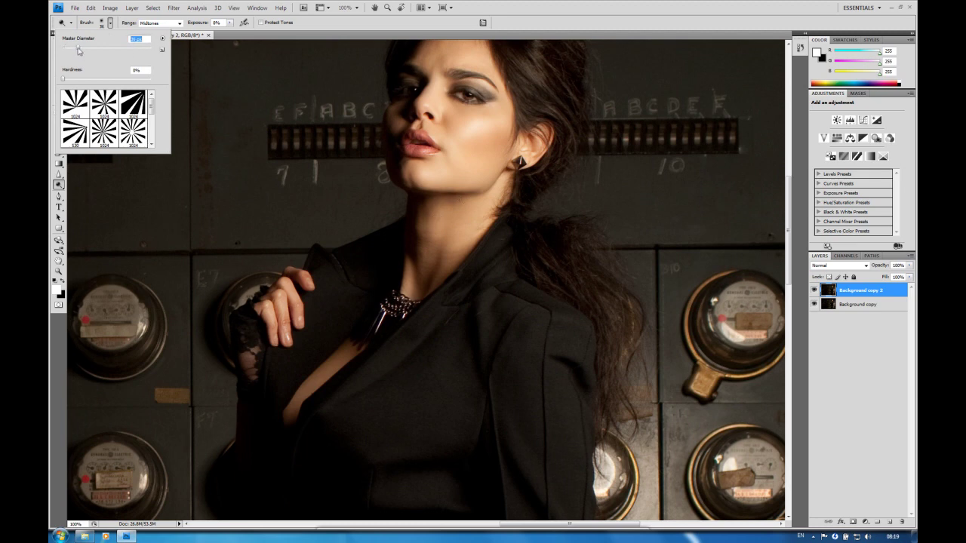
left_click_drag(79, 48, 75, 49)
left_click(340, 28)
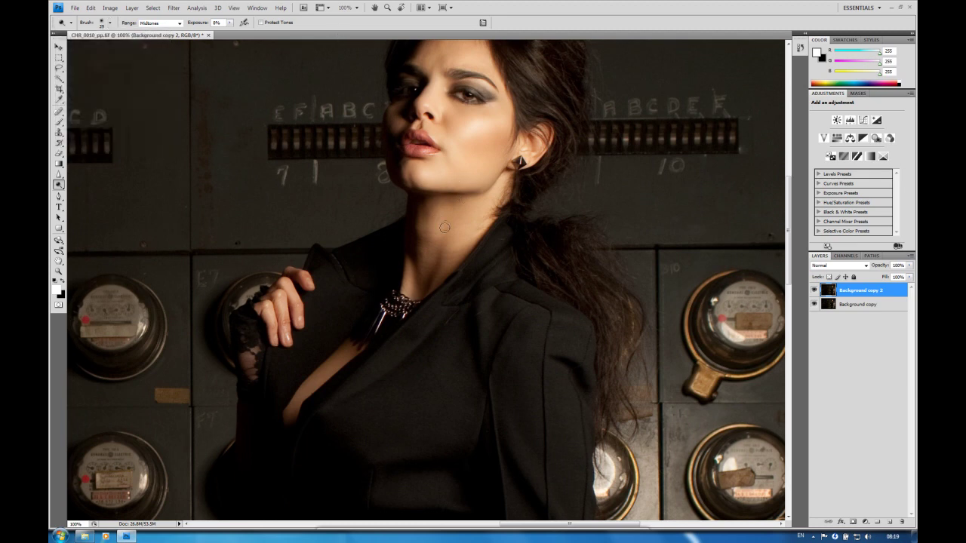
left_click_drag(435, 282, 458, 226)
mouse_move(445, 263)
left_mouse_down()
mouse_move(464, 249)
mouse_move(431, 287)
left_mouse_up()
Set the Dodge range to Highlights and brighten the necklace and its hanging spikes
left_click_drag(624, 524, 615, 526)
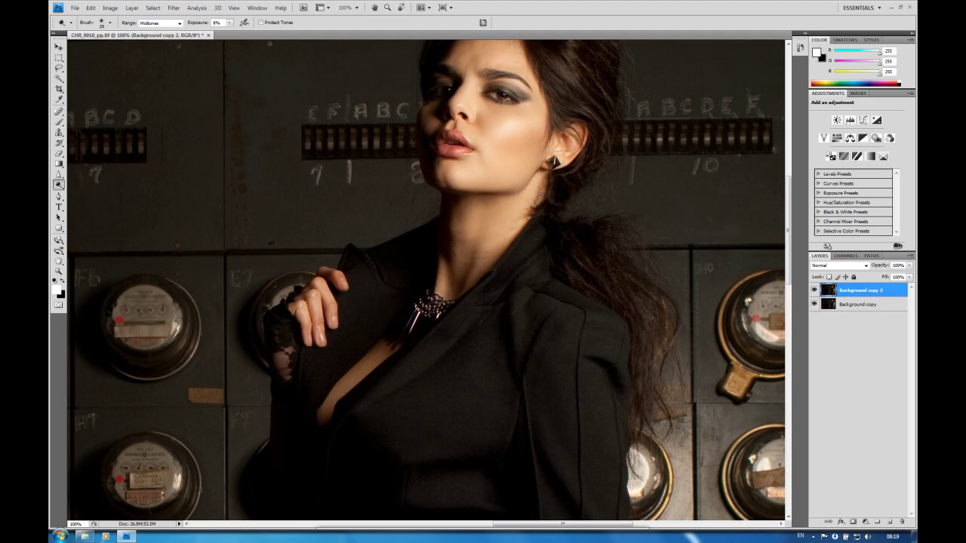
left_click(178, 22)
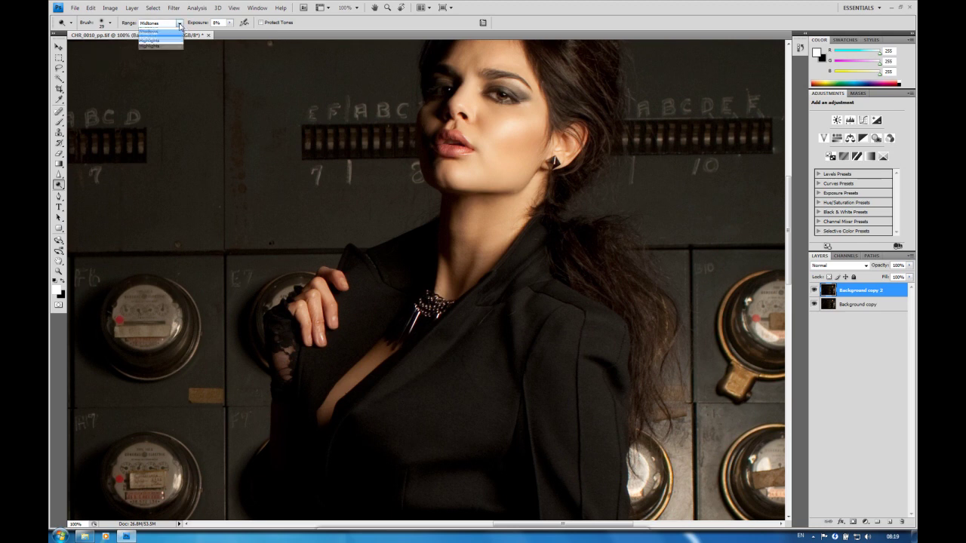
left_click(150, 46)
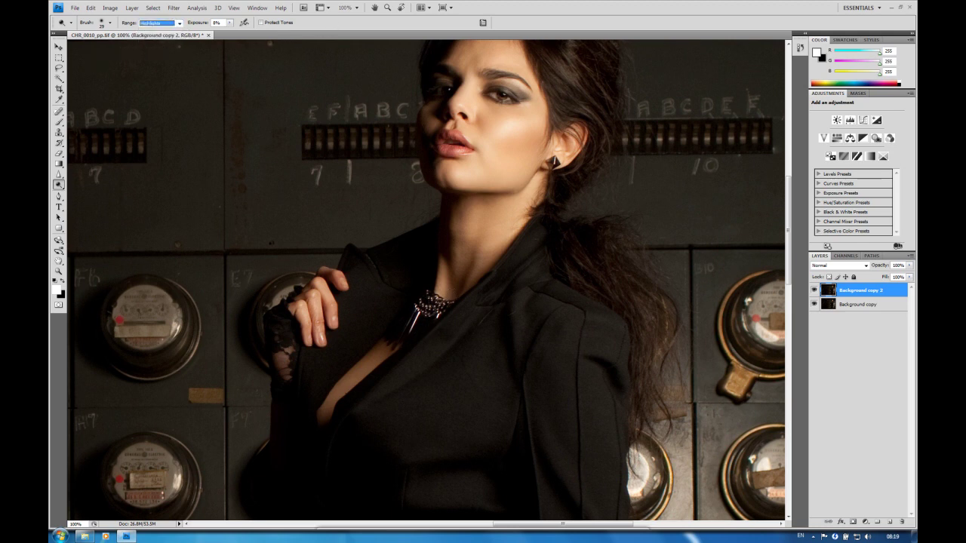
mouse_move(416, 311)
left_mouse_down()
mouse_move(409, 329)
mouse_move(423, 305)
mouse_move(451, 306)
mouse_move(398, 341)
left_mouse_up()
mouse_move(424, 303)
left_mouse_down()
mouse_move(446, 307)
mouse_move(405, 334)
left_mouse_up()
left_click_drag(427, 300, 450, 308)
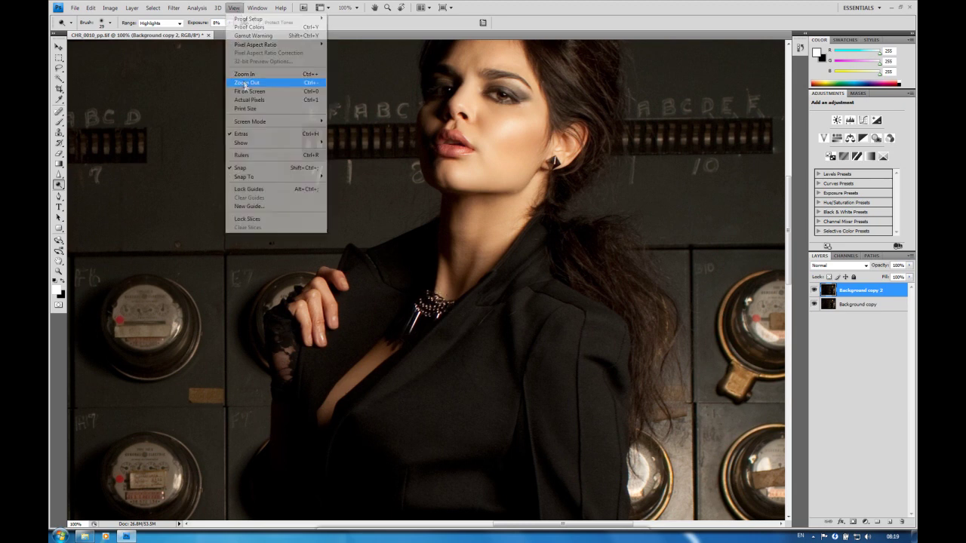
Set the Dodge range to Midtones and the brush to 31 px, and lighten the jacket folds at the waist
left_click(244, 82)
scroll(348, 252, "down", 3)
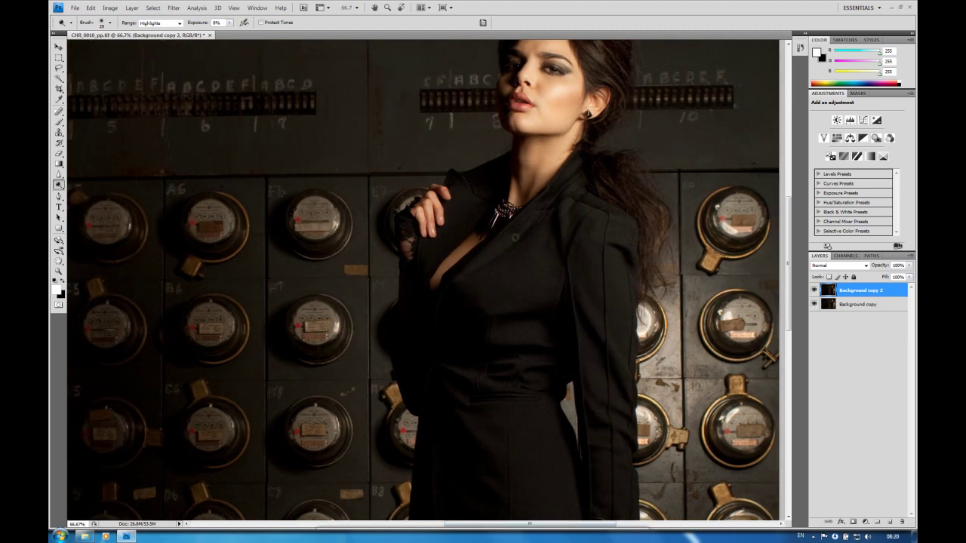
left_click(159, 22)
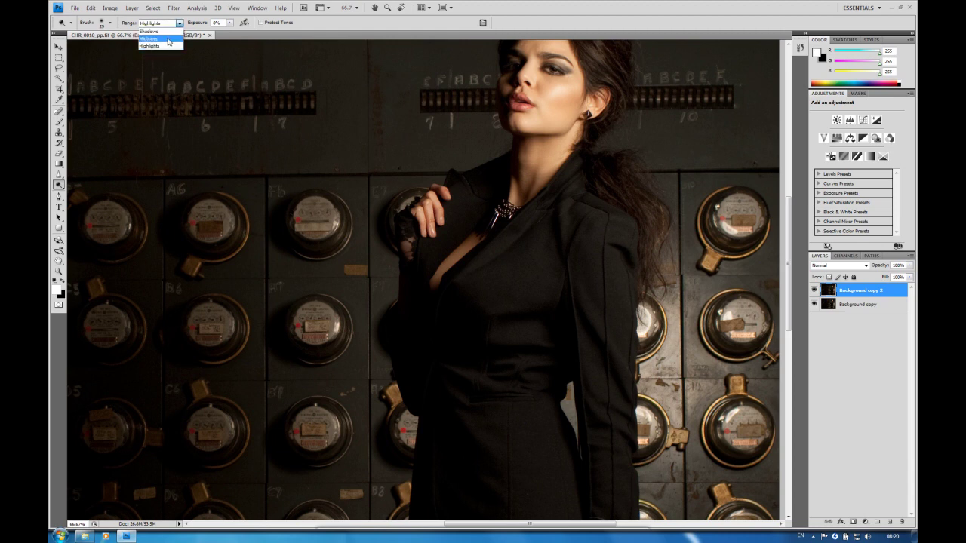
left_click(155, 34)
left_click(111, 23)
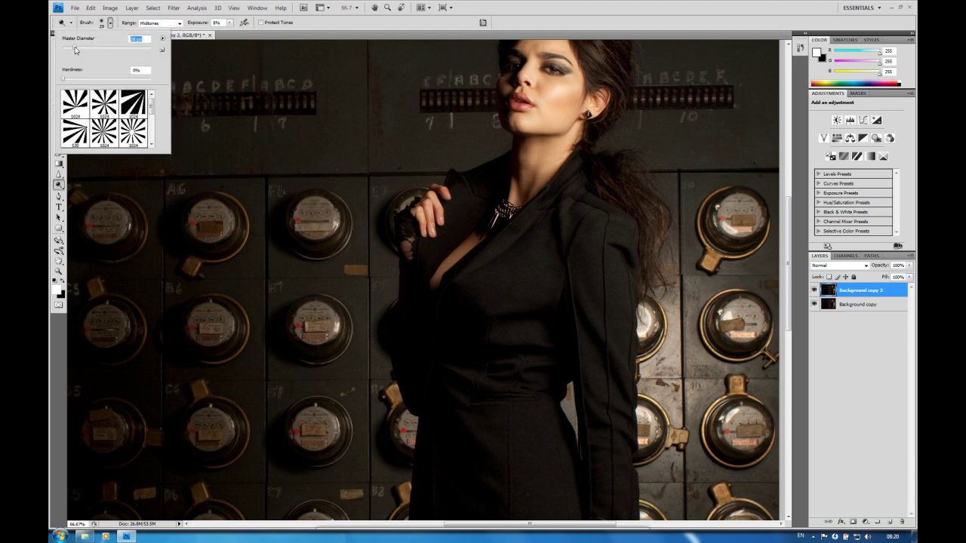
left_click_drag(75, 49, 76, 49)
left_click(328, 23)
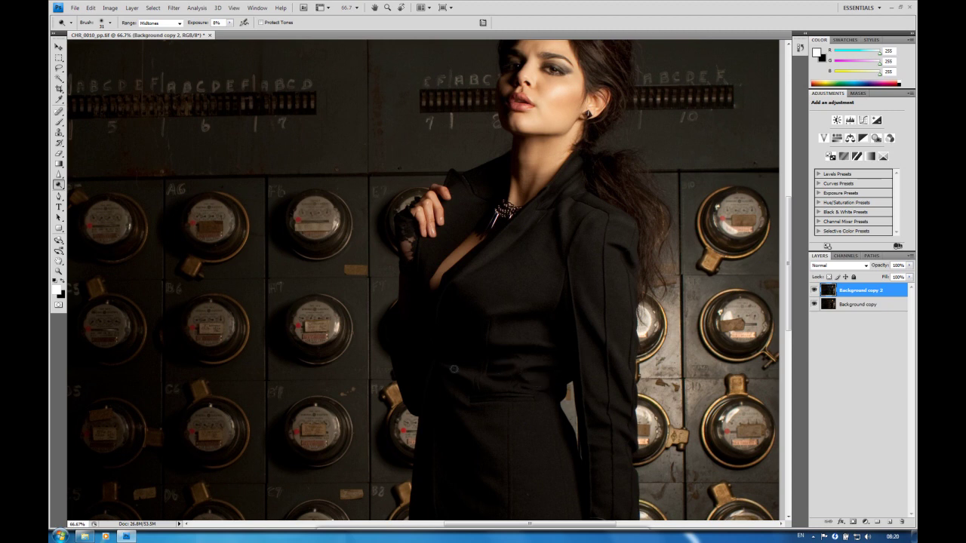
left_click_drag(463, 396, 490, 406)
Enlarge the Dodge brush and lighten the bare forearm between the sleeve cuff and the lace glove
scroll(513, 233, "down", 2)
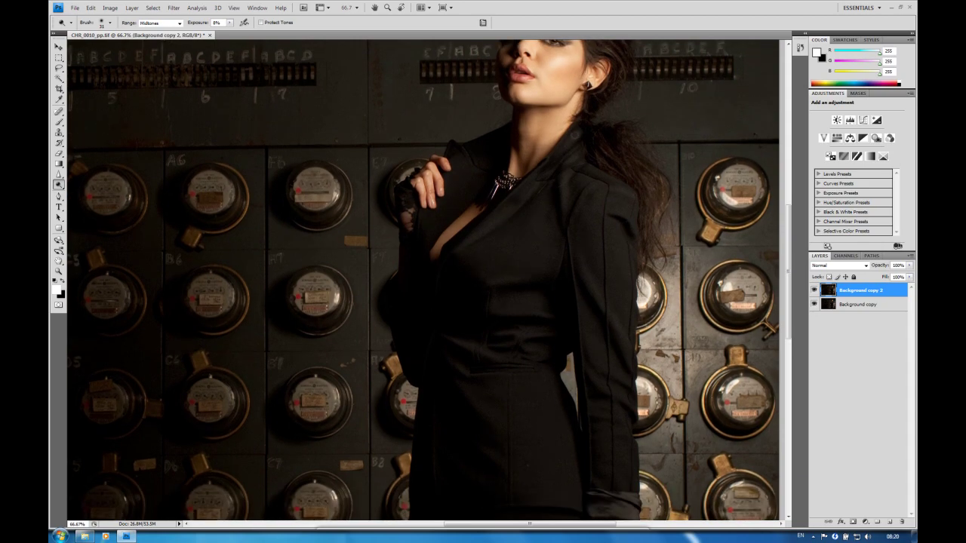
scroll(596, 231, "down", 1)
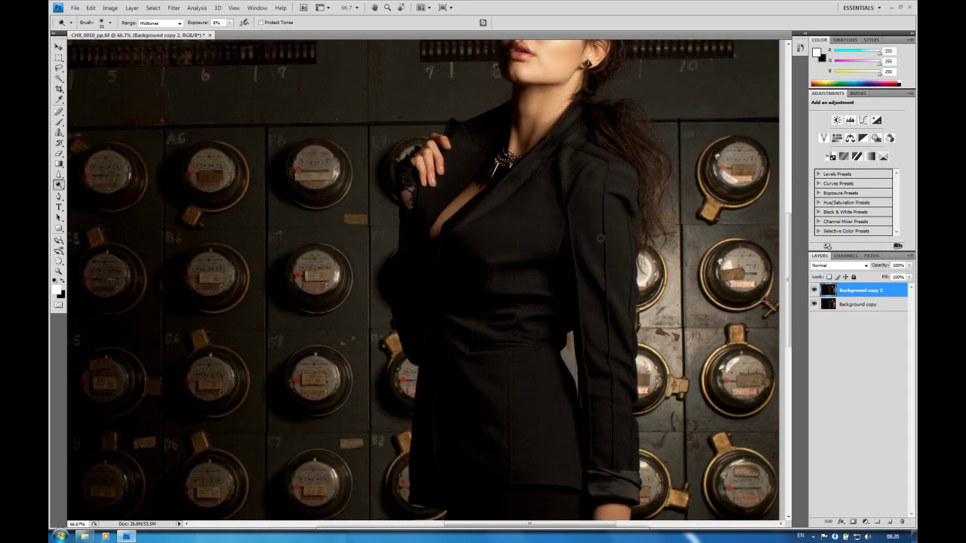
scroll(600, 237, "down", 3)
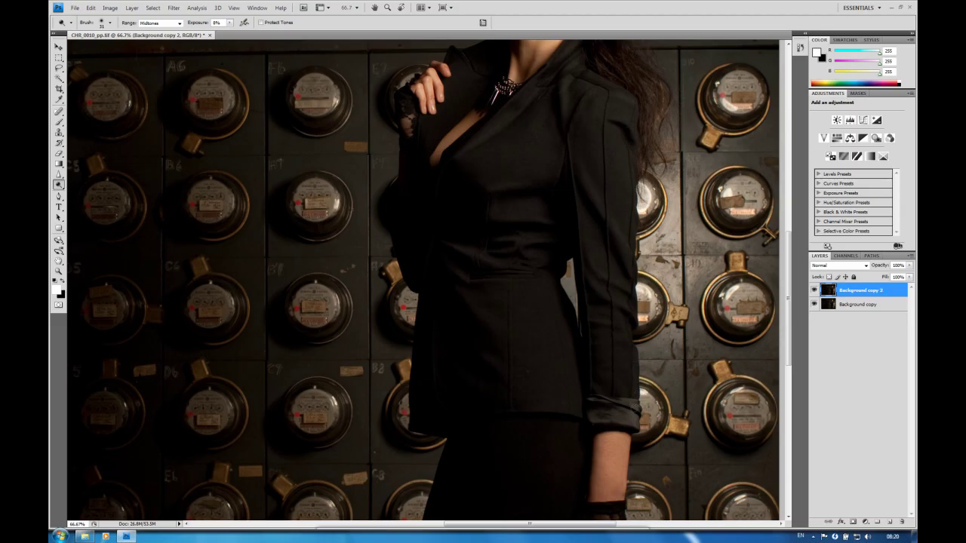
scroll(612, 362, "down", 3)
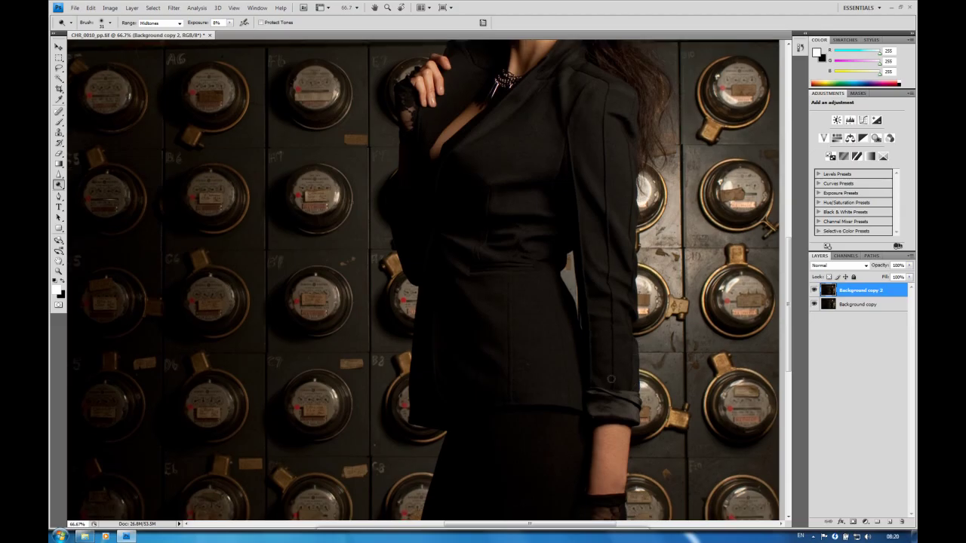
scroll(615, 373, "down", 2)
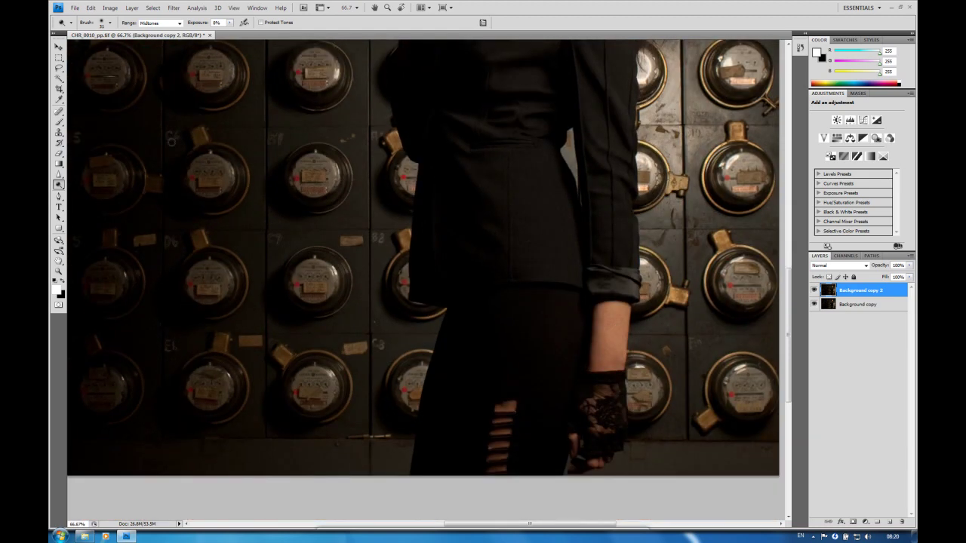
left_click(110, 22)
left_click(85, 49)
left_click(389, 29)
left_click_drag(606, 308, 595, 389)
left_click_drag(608, 306, 611, 379)
left_click_drag(627, 320, 600, 385)
Dodge the midtones on the jacket's lower panel, its collar near the raised hand, and the chest and waist folds
scroll(625, 381, "up", 1)
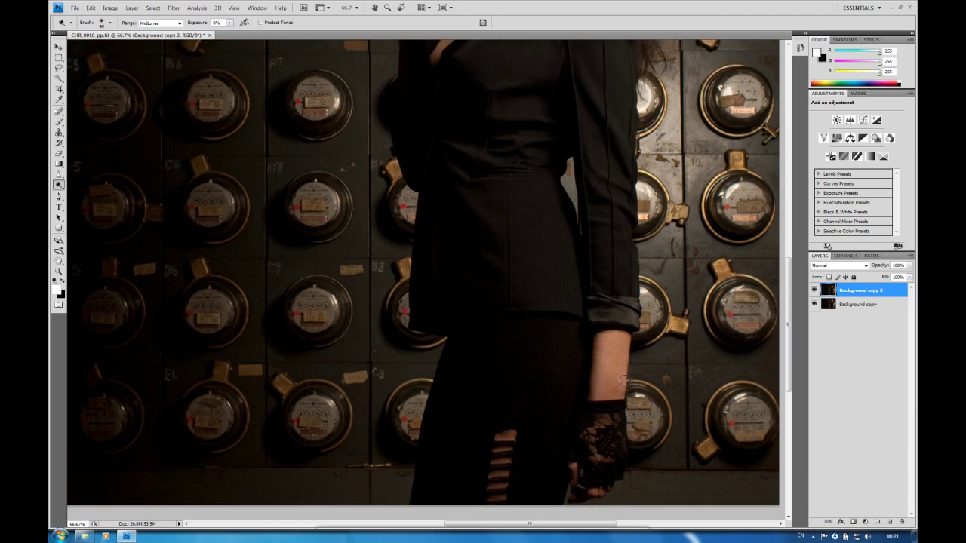
scroll(623, 381, "up", 2)
left_click_drag(517, 333, 490, 331)
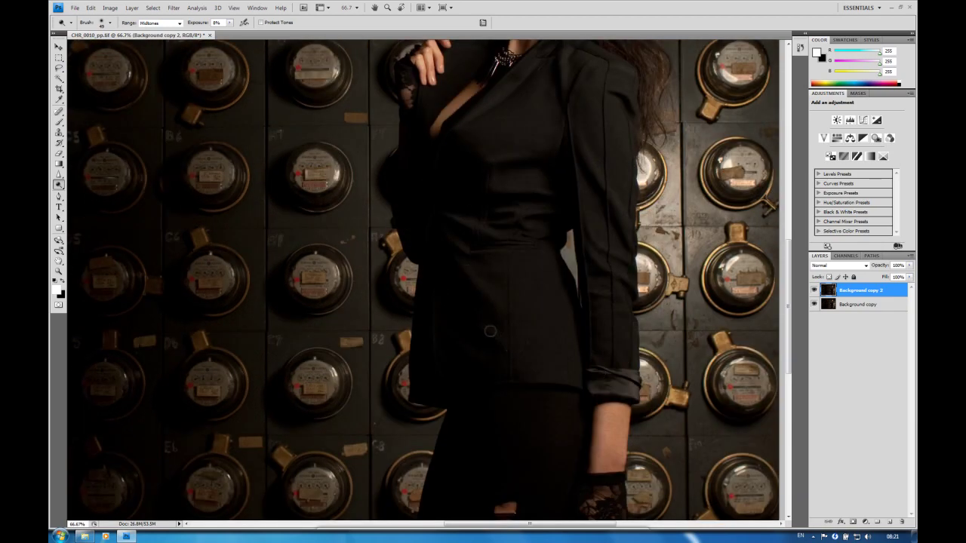
scroll(538, 367, "up", 3)
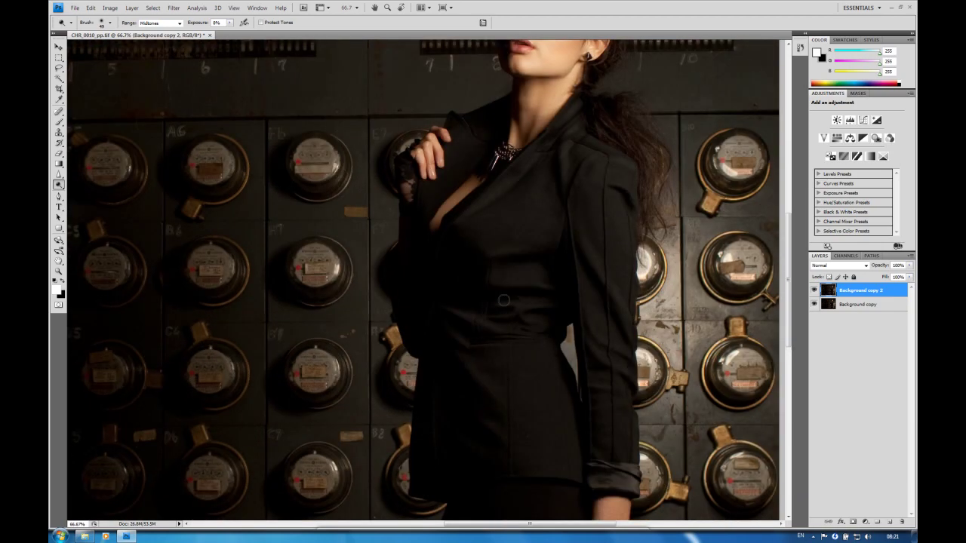
scroll(504, 300, "up", 1)
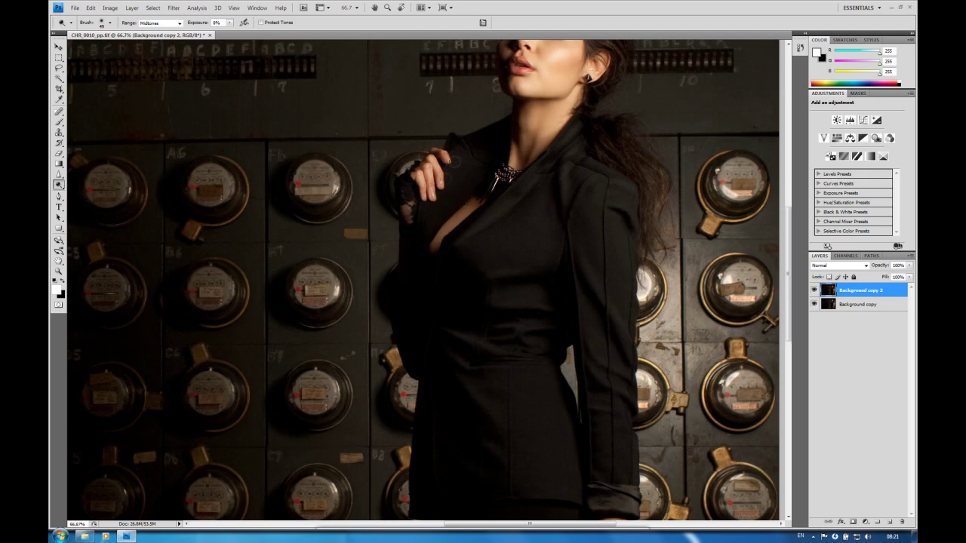
mouse_move(449, 181)
left_mouse_down()
mouse_move(465, 161)
mouse_move(439, 208)
mouse_move(464, 179)
mouse_move(439, 216)
mouse_move(445, 195)
mouse_move(444, 228)
mouse_move(432, 210)
mouse_move(423, 217)
mouse_move(439, 221)
mouse_move(471, 167)
mouse_move(421, 224)
mouse_move(462, 195)
mouse_move(468, 165)
left_mouse_up()
mouse_move(497, 240)
left_mouse_down()
mouse_move(547, 222)
mouse_move(475, 237)
left_mouse_up()
left_click_drag(567, 231, 542, 230)
mouse_move(560, 286)
left_mouse_down()
mouse_move(491, 293)
mouse_move(542, 302)
mouse_move(478, 266)
left_mouse_up()
Enlarge the Dodge brush further and lighten the lower jacket and the front edge of the trouser leg
scroll(603, 249, "up", 1)
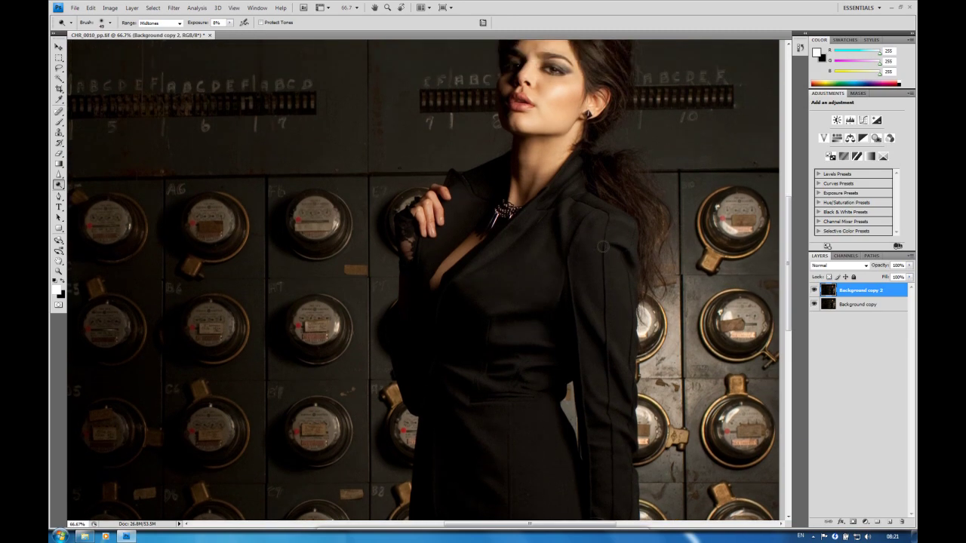
scroll(599, 246, "down", 2)
left_click(234, 8)
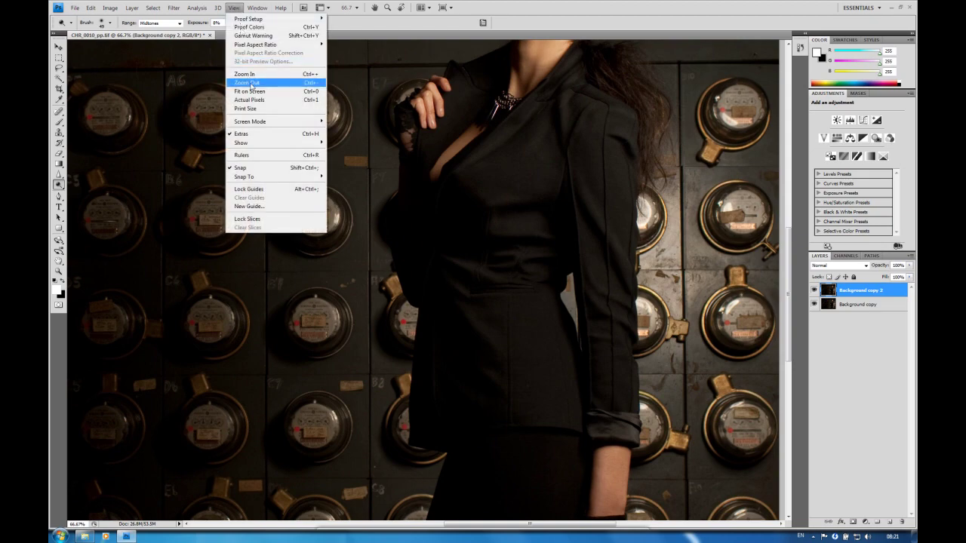
left_click(249, 83)
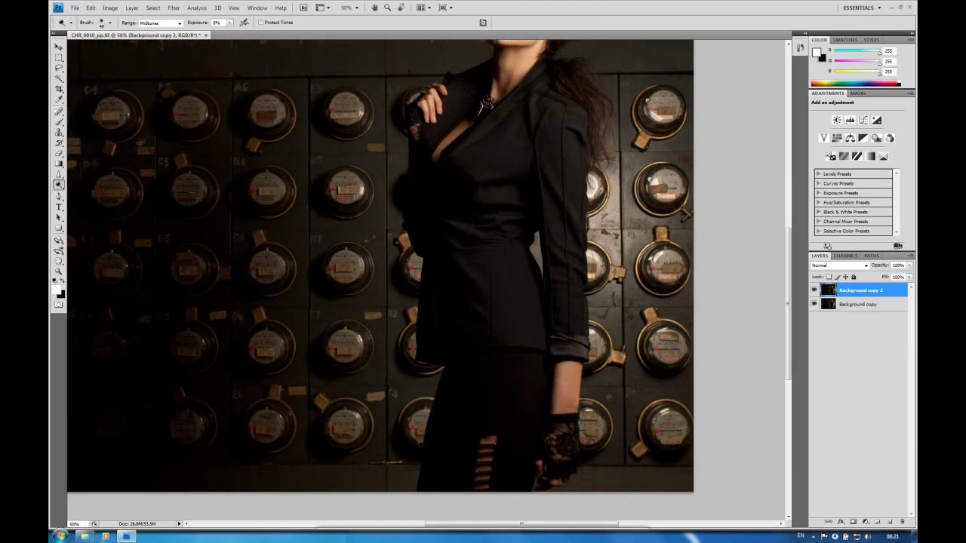
scroll(497, 392, "up", 1)
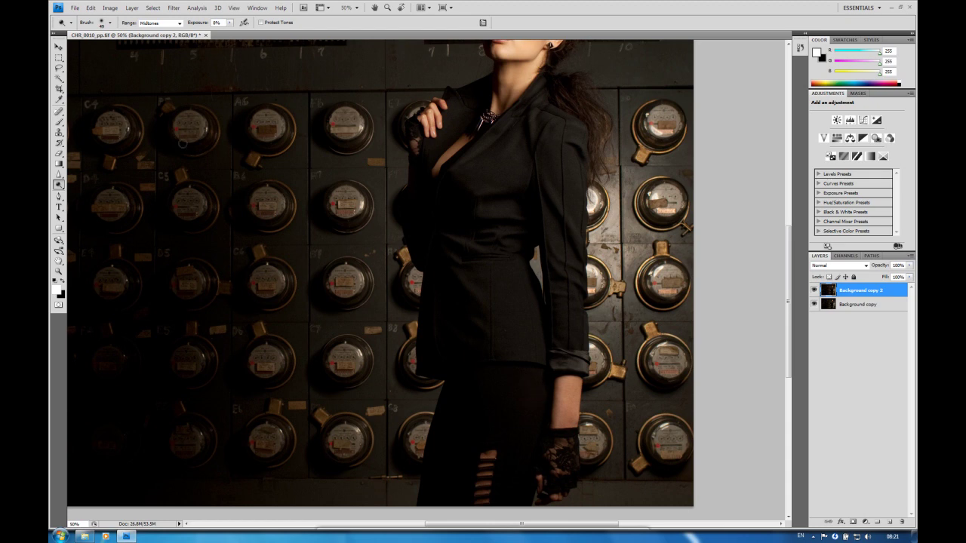
left_click(109, 23)
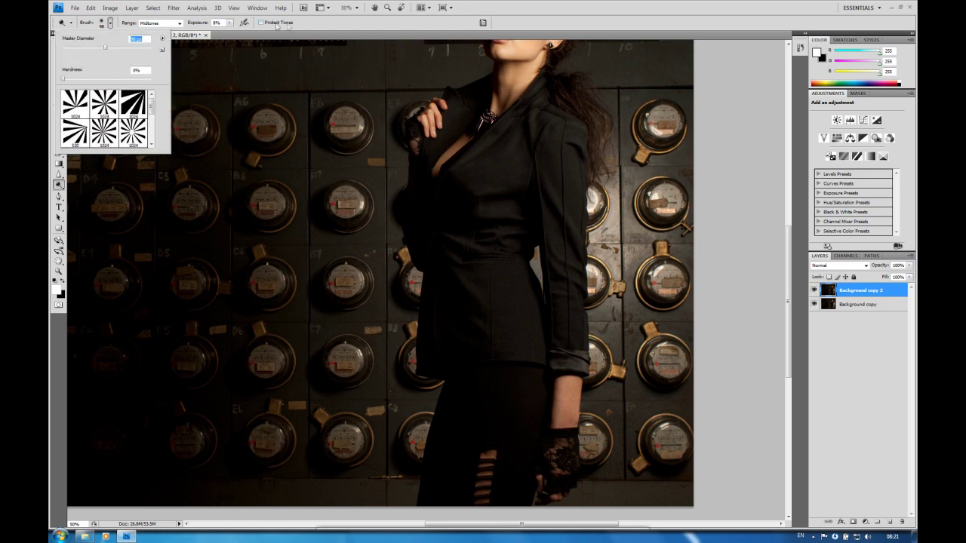
left_click(308, 24)
mouse_move(541, 371)
left_mouse_down()
mouse_move(520, 506)
mouse_move(537, 472)
mouse_move(546, 383)
mouse_move(542, 457)
mouse_move(526, 267)
left_mouse_up()
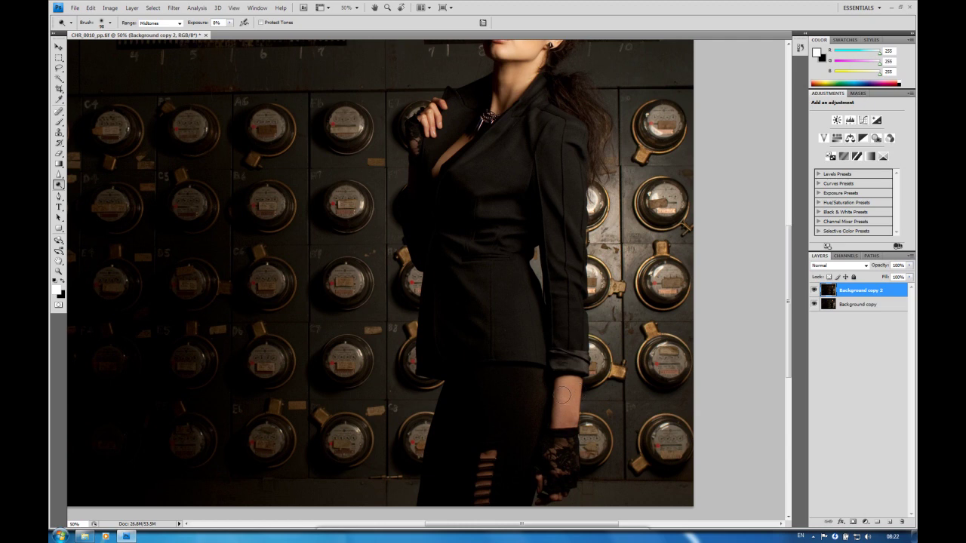
scroll(564, 393, "down", 1)
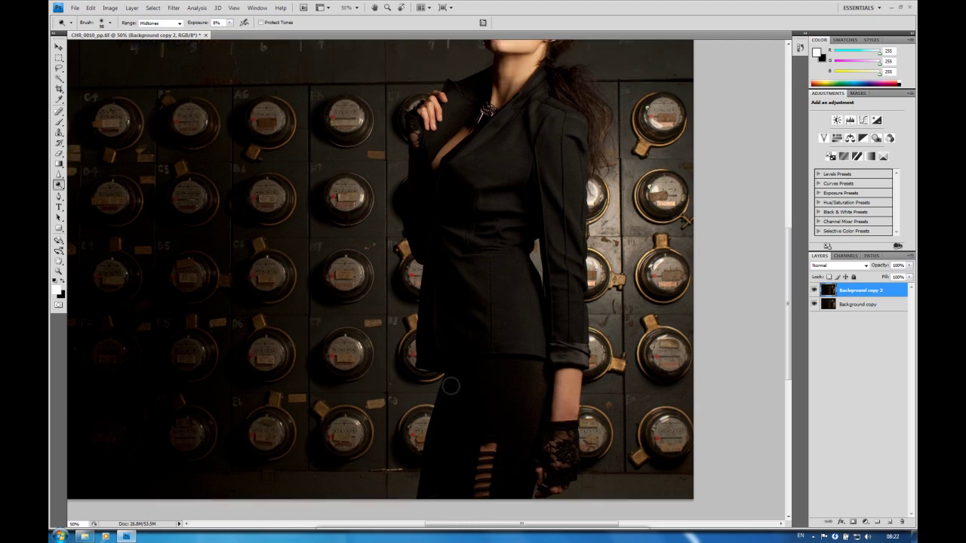
mouse_move(432, 470)
left_mouse_down()
mouse_move(446, 389)
mouse_move(431, 491)
mouse_move(452, 390)
left_mouse_up()
Reduce the Dodge brush to 58 px for work on the model's upper body
scroll(615, 405, "up", 5)
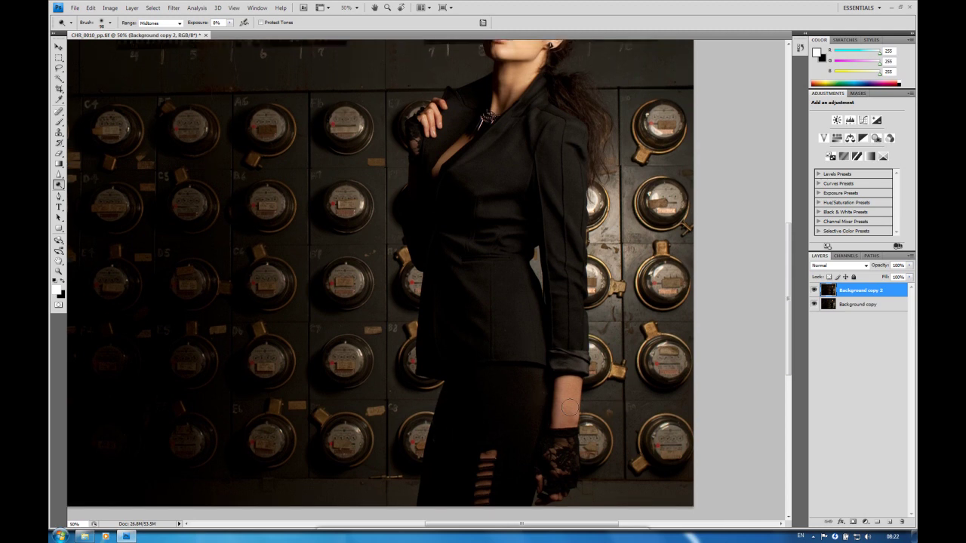
scroll(527, 235, "up", 3)
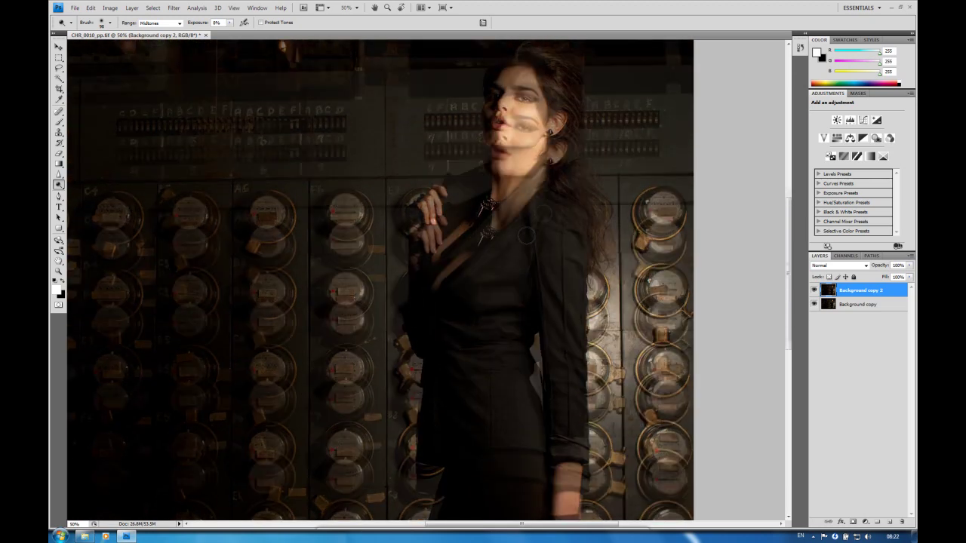
left_click(110, 23)
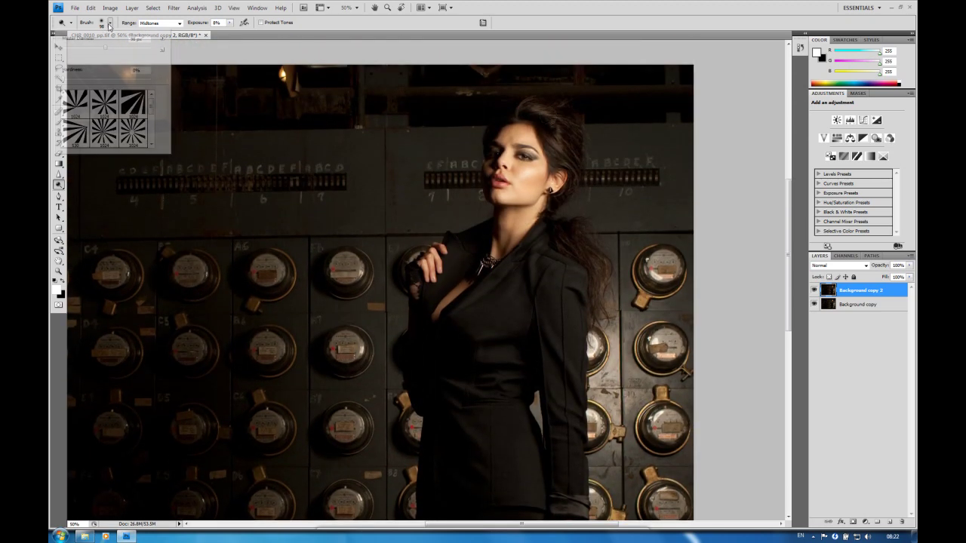
left_click_drag(85, 47, 81, 47)
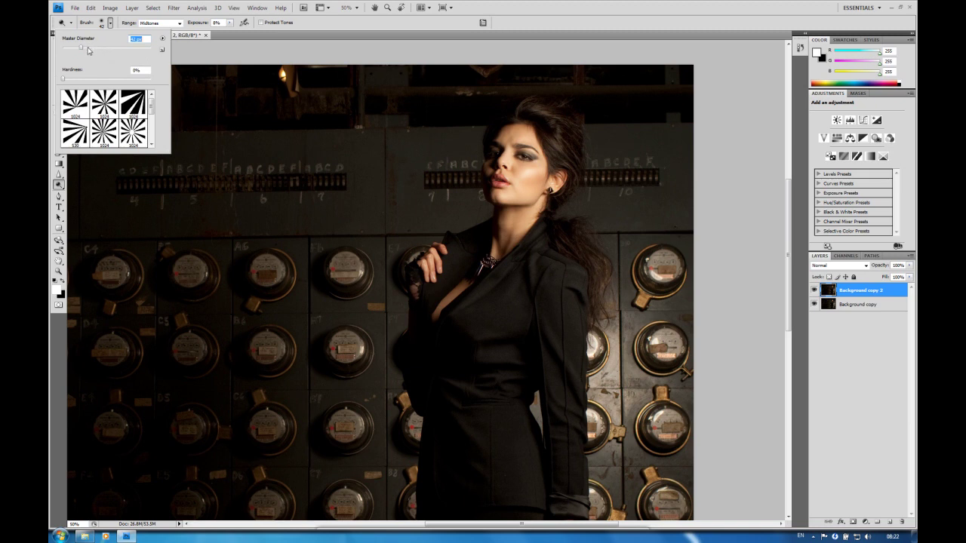
left_click(346, 32)
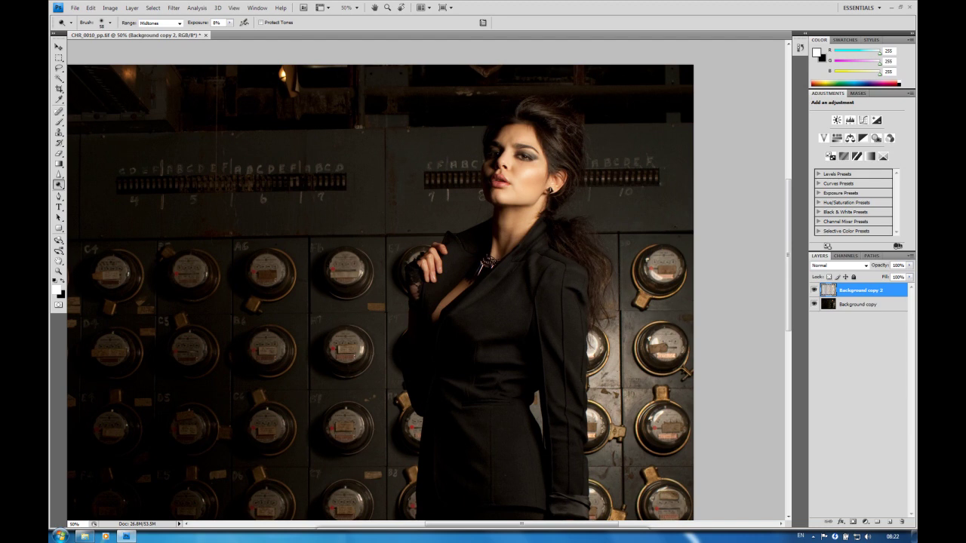
scroll(572, 193, "down", 1)
scroll(380, 287, "down", 2)
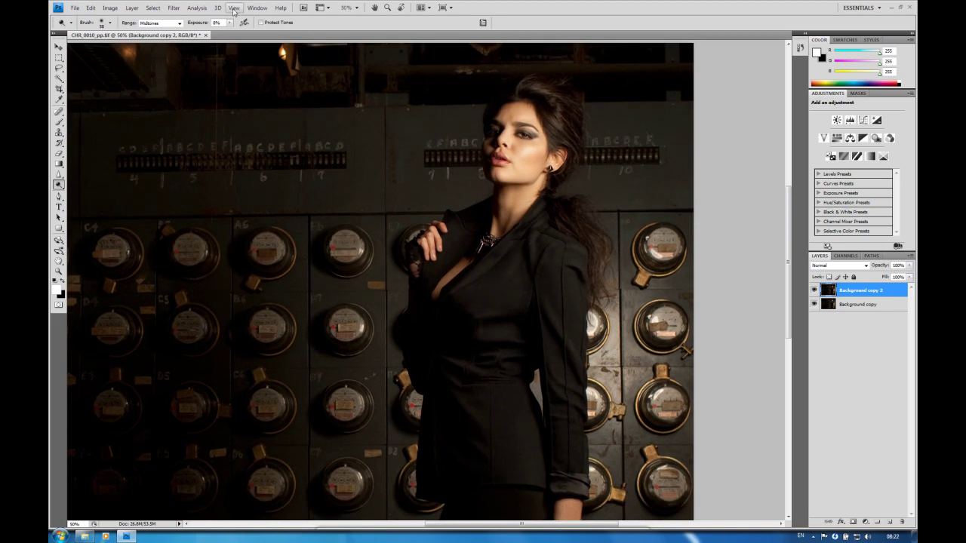
Darken the wall and meters behind the model's back with the Burn tool at 23% exposure
left_click(234, 8)
left_click(256, 91)
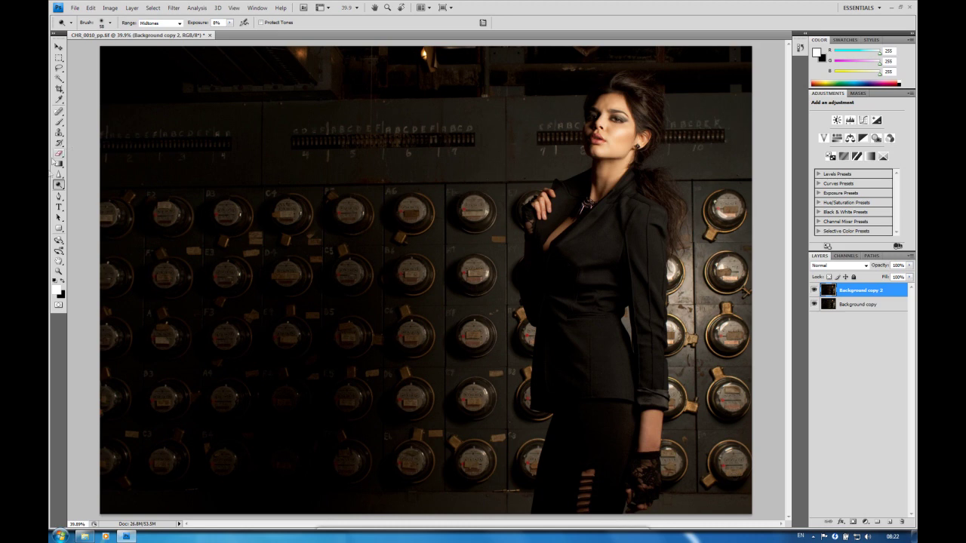
left_click(58, 185)
left_click(94, 192)
mouse_move(743, 294)
left_mouse_down()
mouse_move(720, 504)
mouse_move(714, 217)
mouse_move(705, 483)
mouse_move(742, 415)
left_mouse_up()
left_click_drag(691, 294, 701, 258)
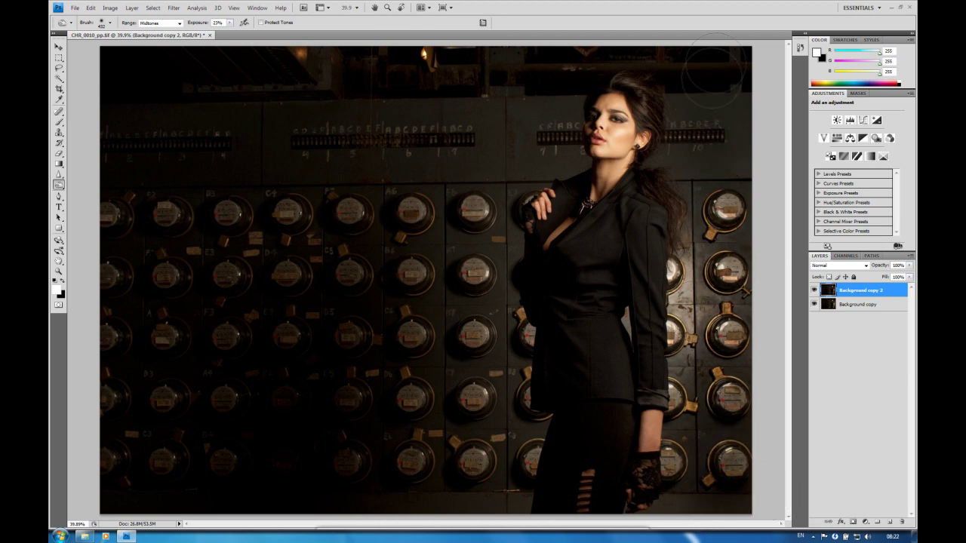
left_click_drag(693, 315, 703, 490)
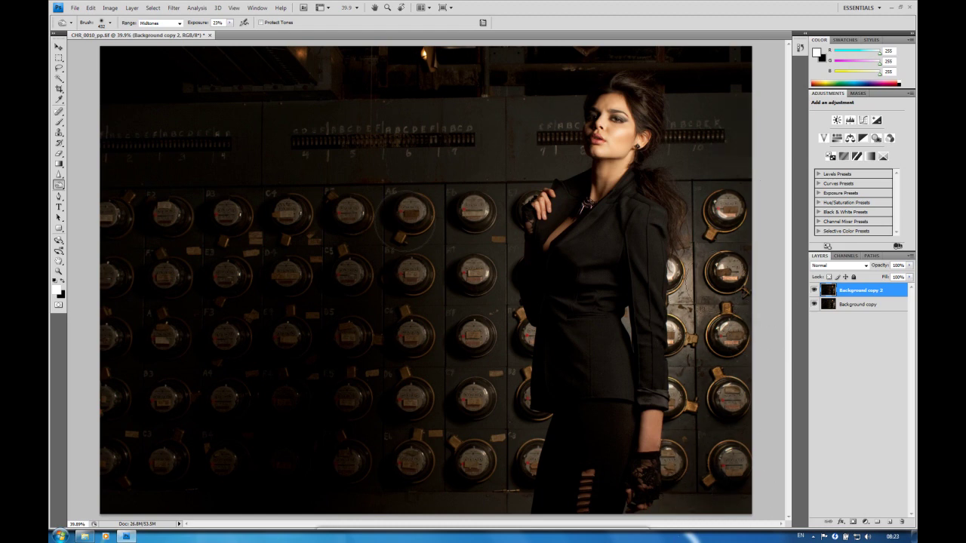
Switch back to the Dodge tool with a 402 px brush and lighten the area around the model's hair
left_click_drag(58, 185, 84, 187)
left_click(110, 23)
left_click_drag(113, 50, 119, 49)
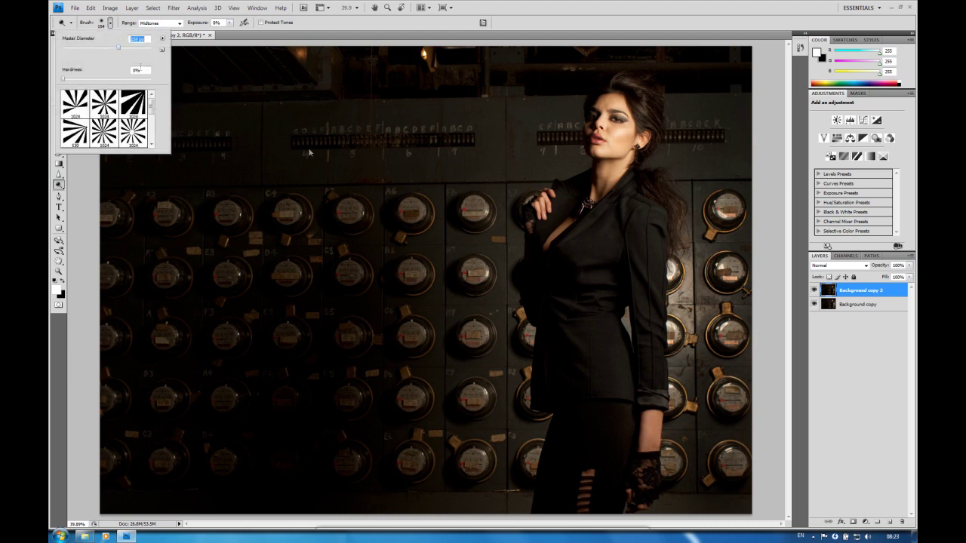
left_click(137, 48)
left_click(339, 34)
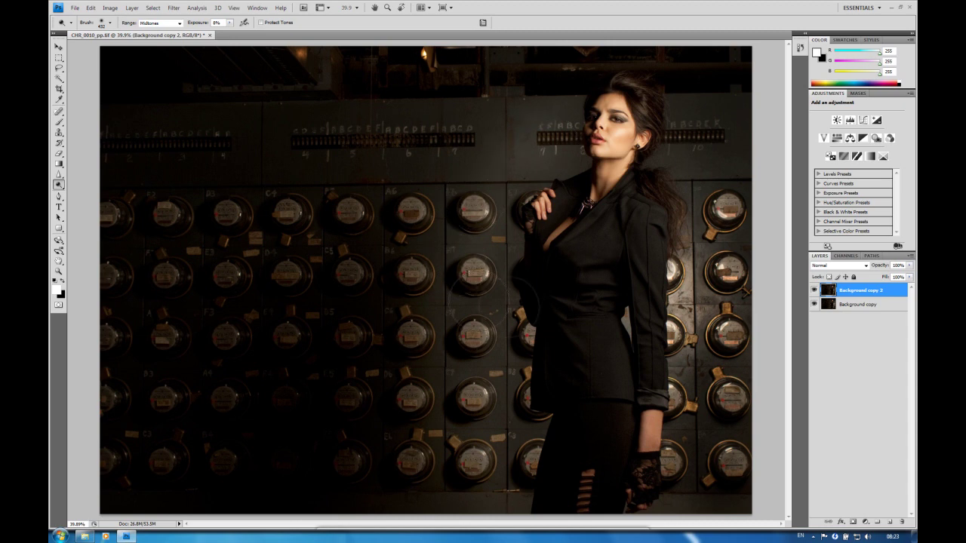
mouse_move(689, 134)
left_mouse_down()
mouse_move(691, 112)
mouse_move(691, 160)
mouse_move(720, 214)
mouse_move(685, 89)
mouse_move(659, 75)
left_mouse_up()
Compare the image before and after the retouching by repeatedly hiding and showing the Background copy 2 layer
left_click(813, 291)
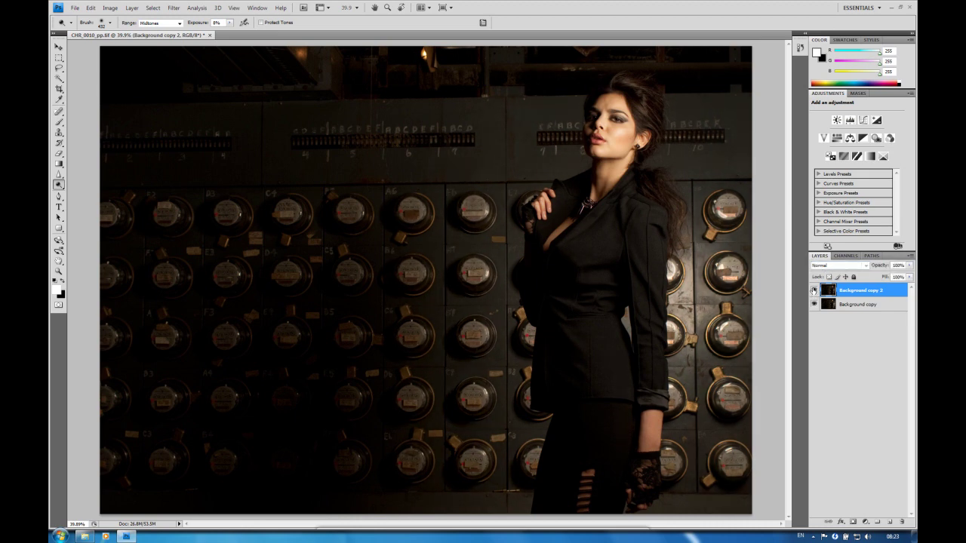
left_click(813, 291)
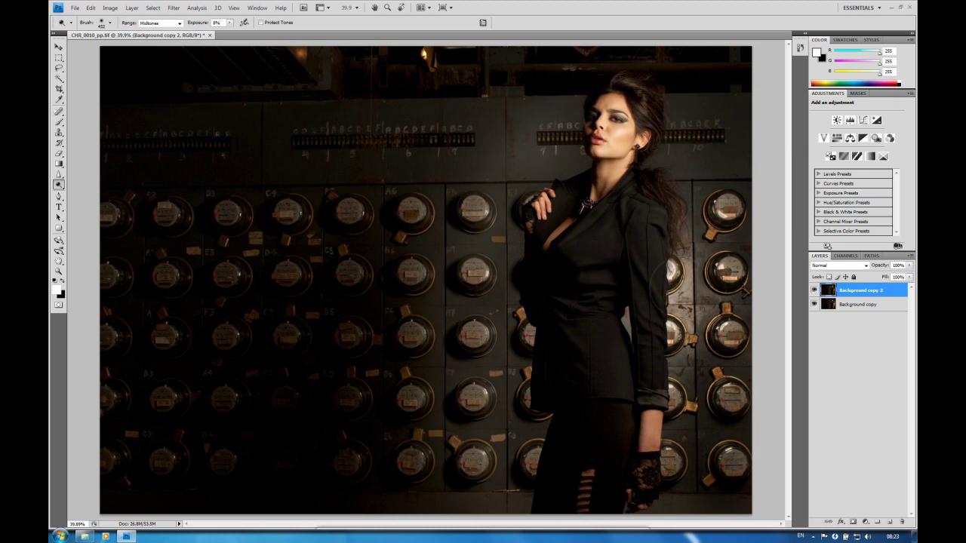
left_click(813, 291)
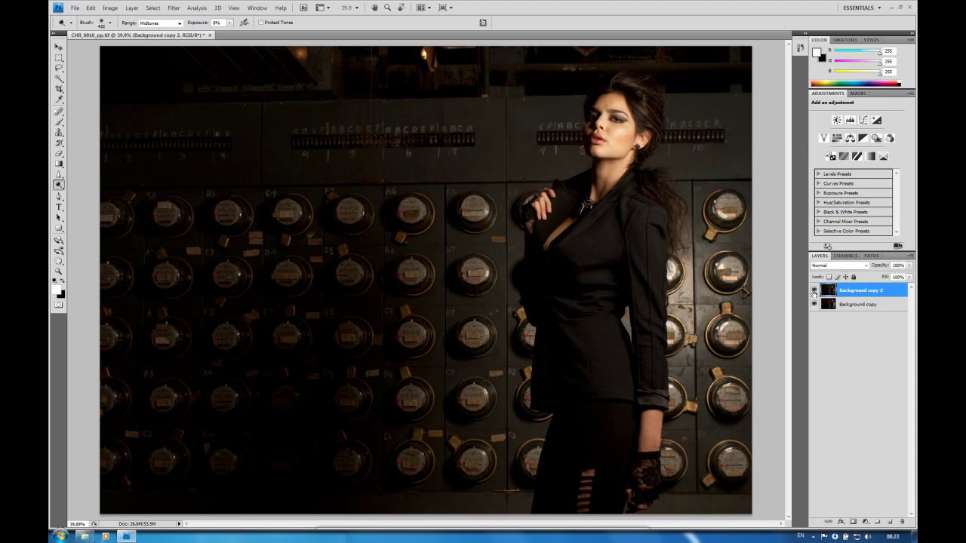
left_click(813, 291)
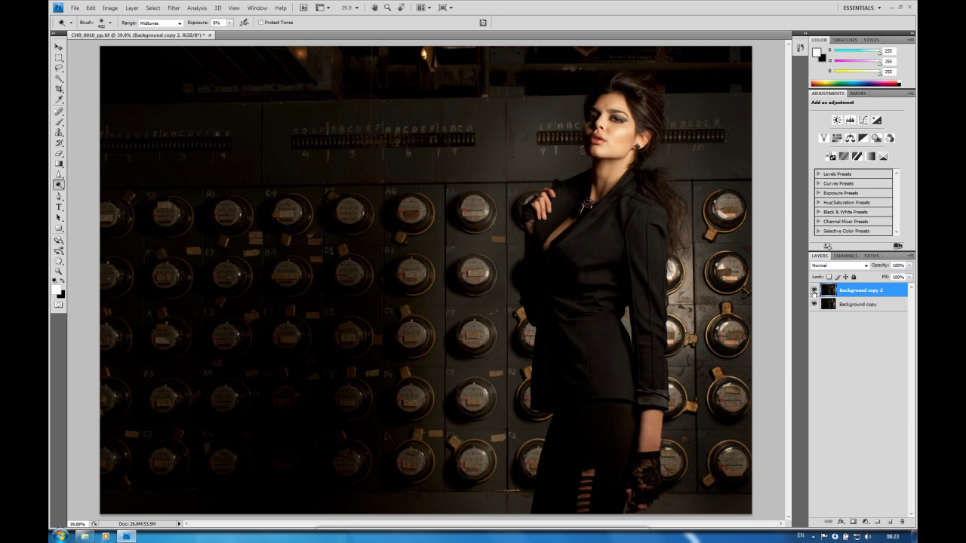
left_click(814, 291)
left_click(814, 290)
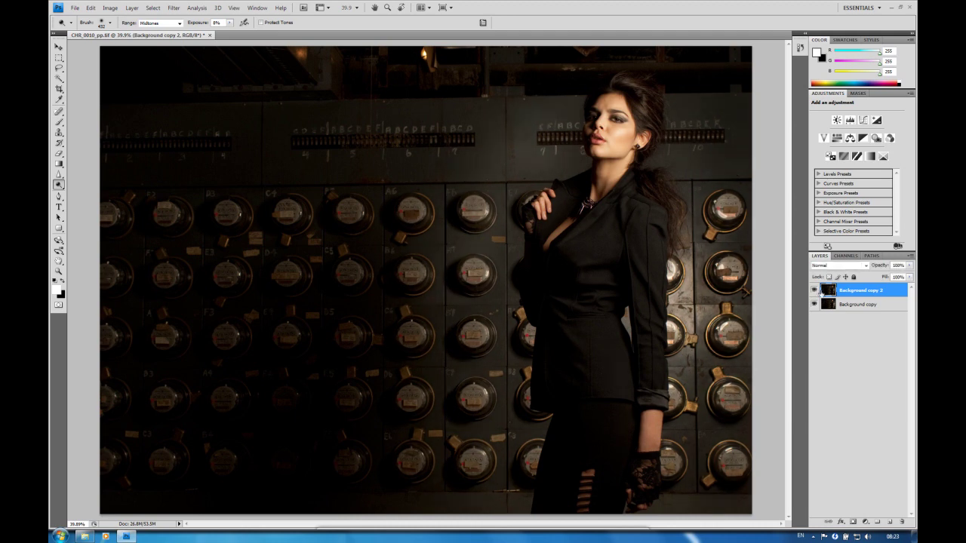
left_click(813, 292)
left_click(814, 291)
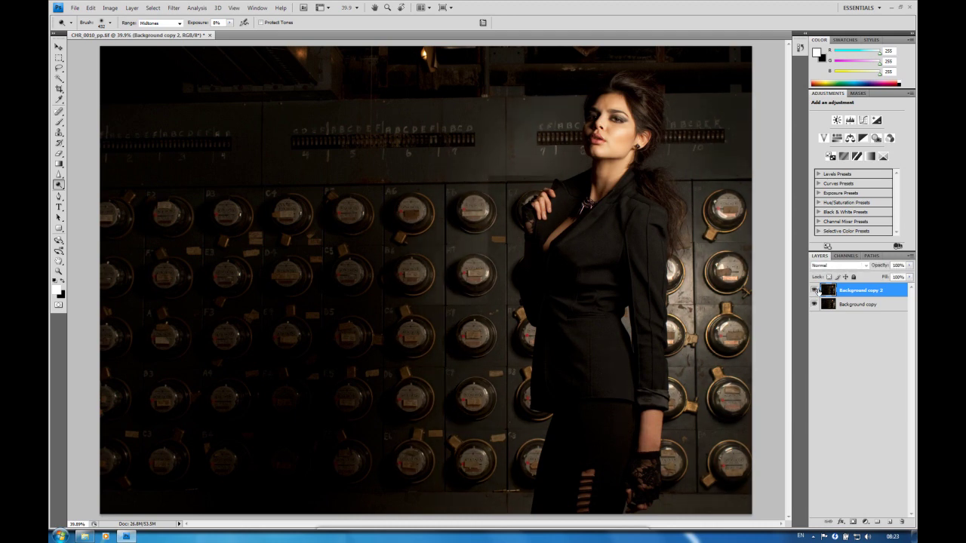
left_click(814, 292)
left_click(814, 291)
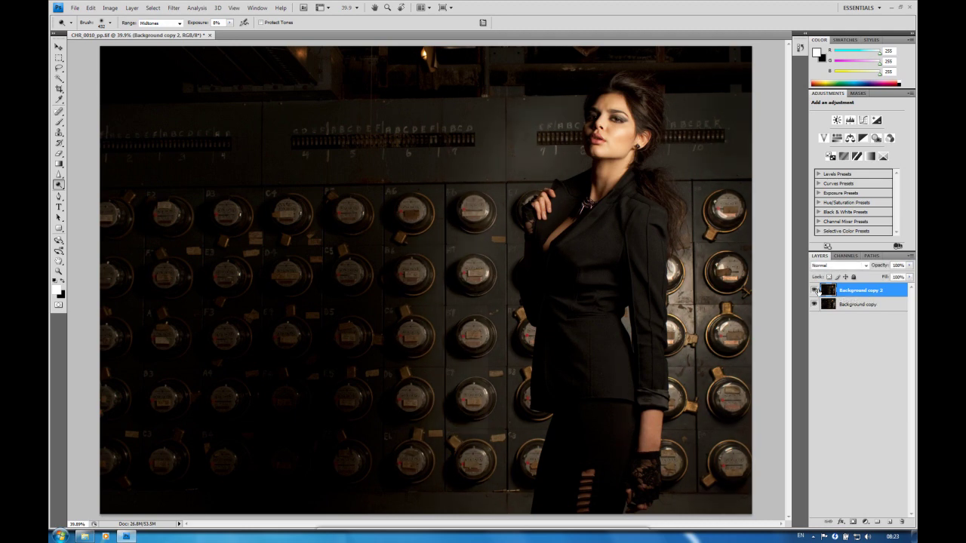
left_click(814, 291)
left_click(814, 291)
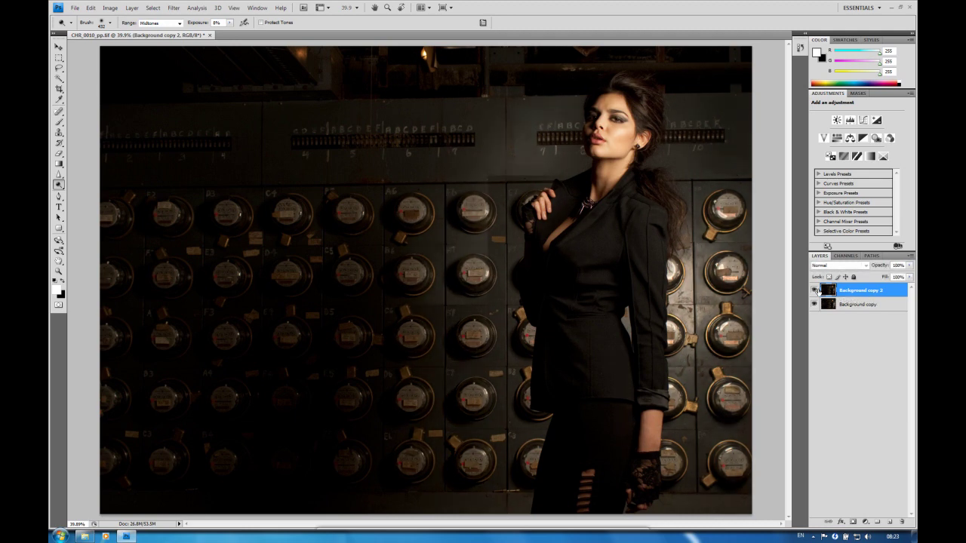
left_click(814, 291)
left_click(814, 291)
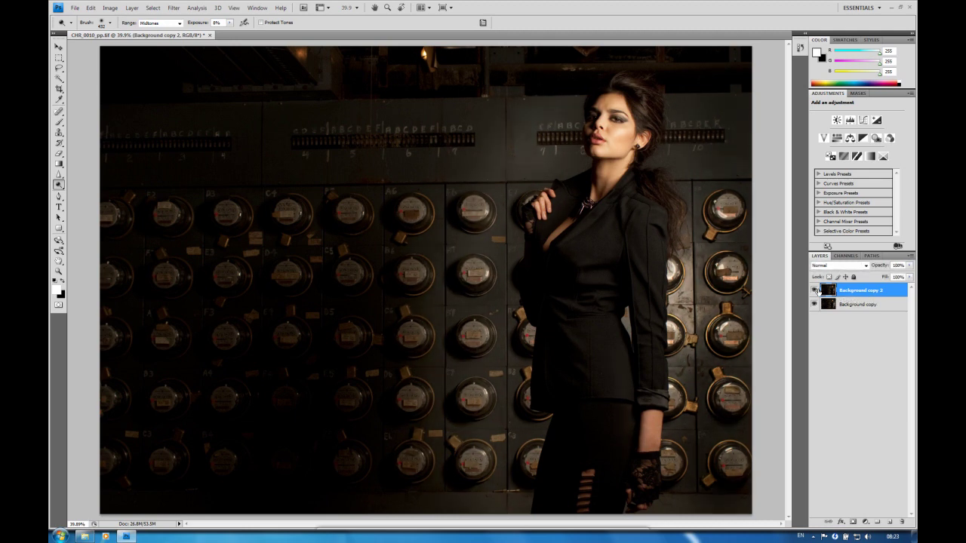